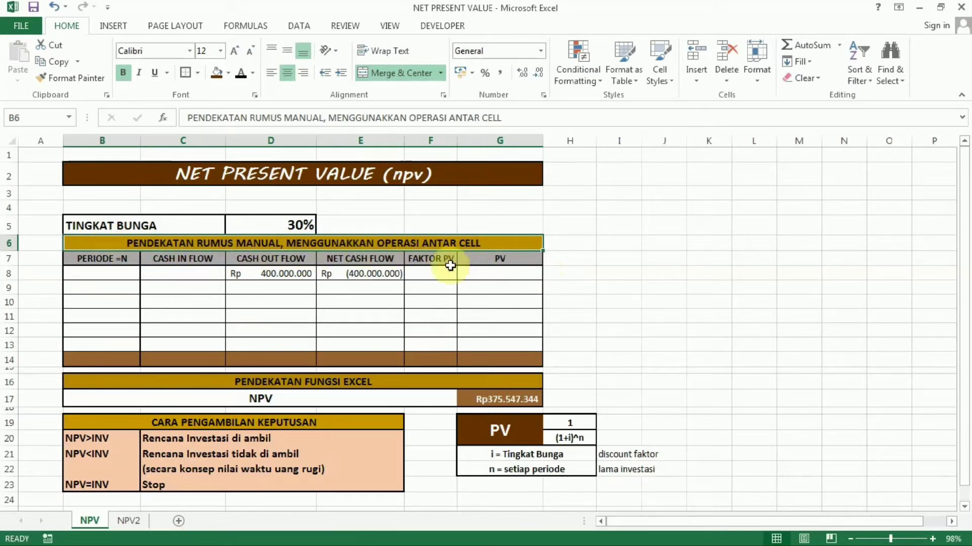
Examine the manual-formula and Excel-function sections and the cash flow table's column headings from PERIODE =N to PV
{"action": "left_click", "coordinate": [198, 383]}
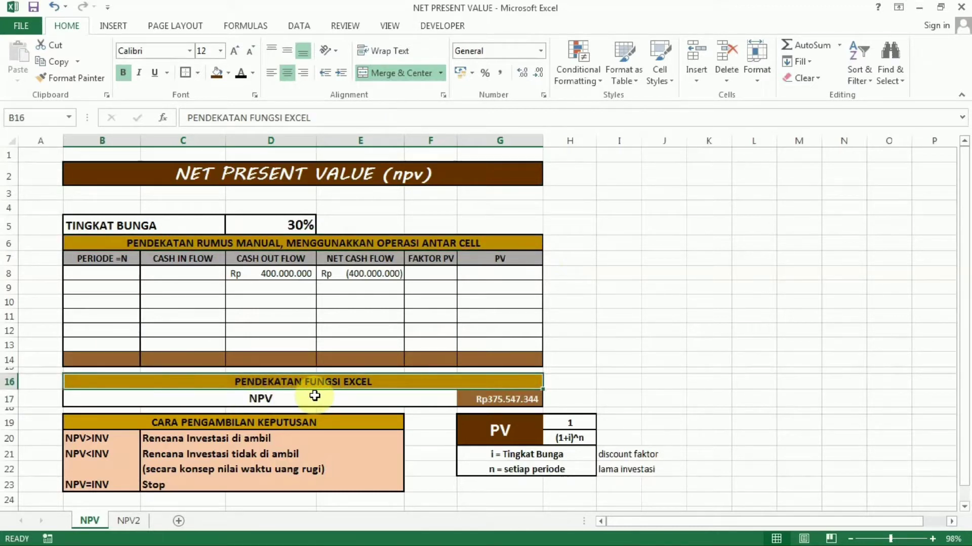
{"action": "left_click", "coordinate": [89, 239]}
{"action": "left_click_drag", "start_coordinate": [132, 271], "coordinate": [177, 359]}
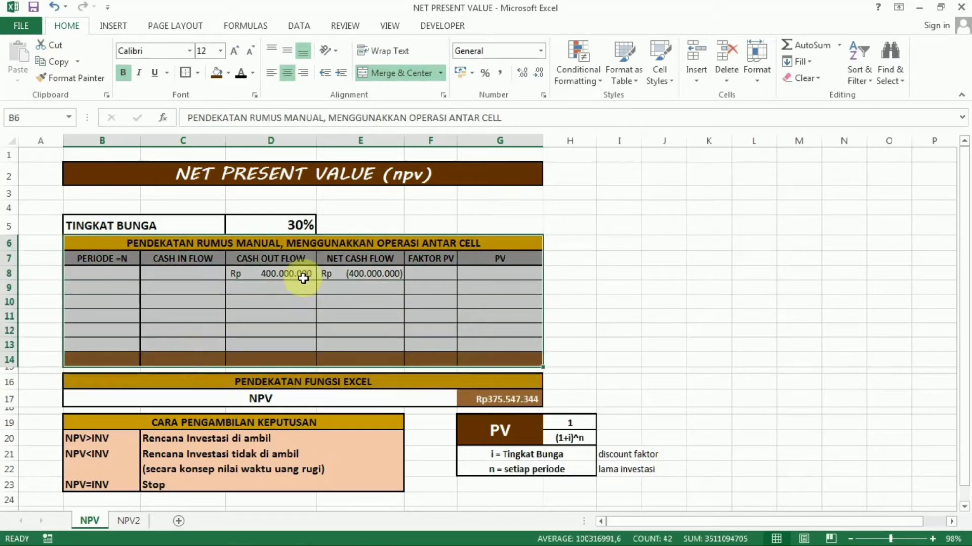
{"action": "left_click", "coordinate": [329, 294]}
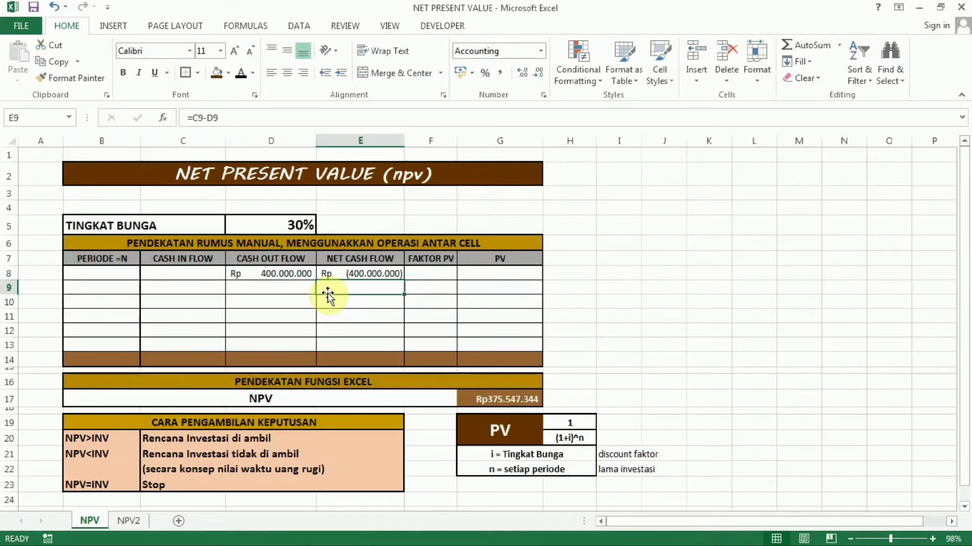
{"action": "left_click", "coordinate": [102, 260]}
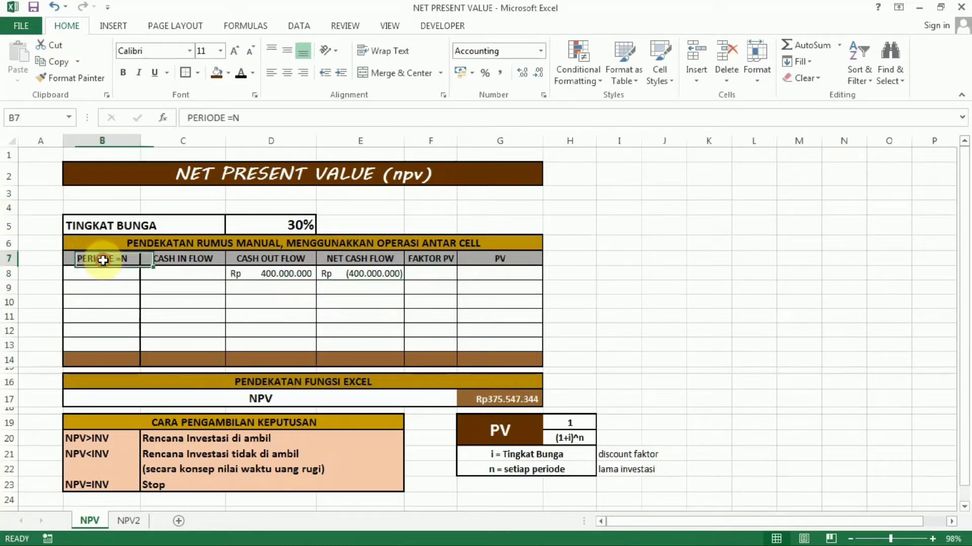
{"action": "left_click", "coordinate": [172, 260]}
{"action": "left_click", "coordinate": [268, 259]}
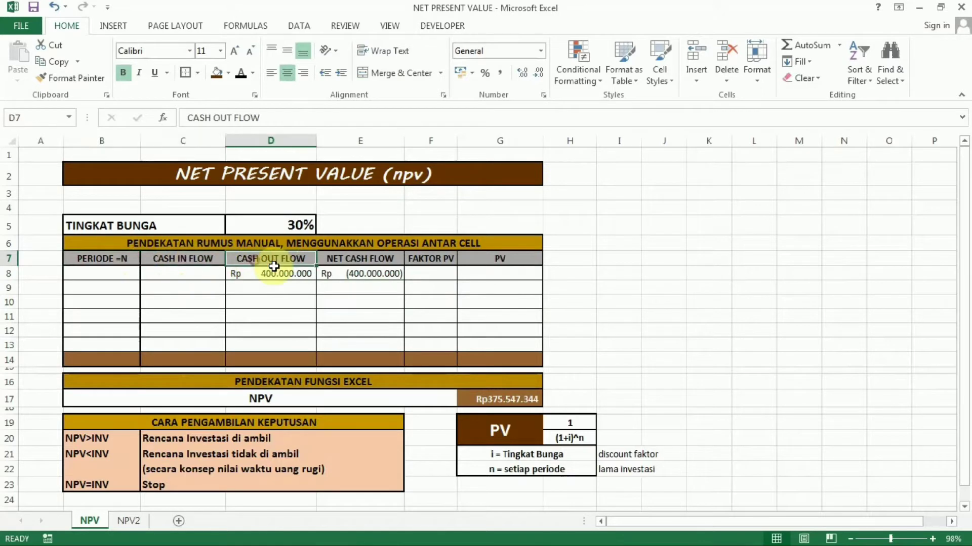
{"action": "left_click", "coordinate": [372, 262]}
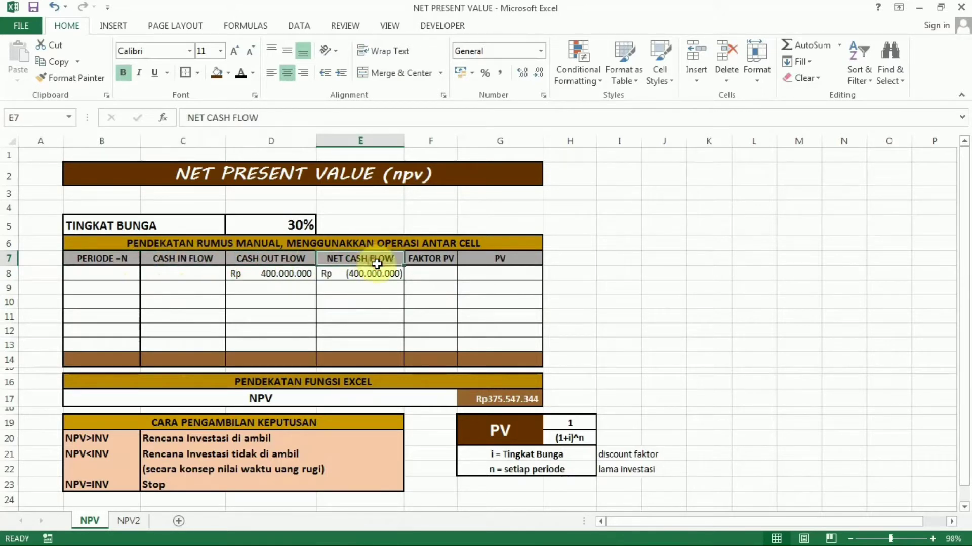
{"action": "left_click", "coordinate": [449, 259]}
{"action": "left_click", "coordinate": [496, 260]}
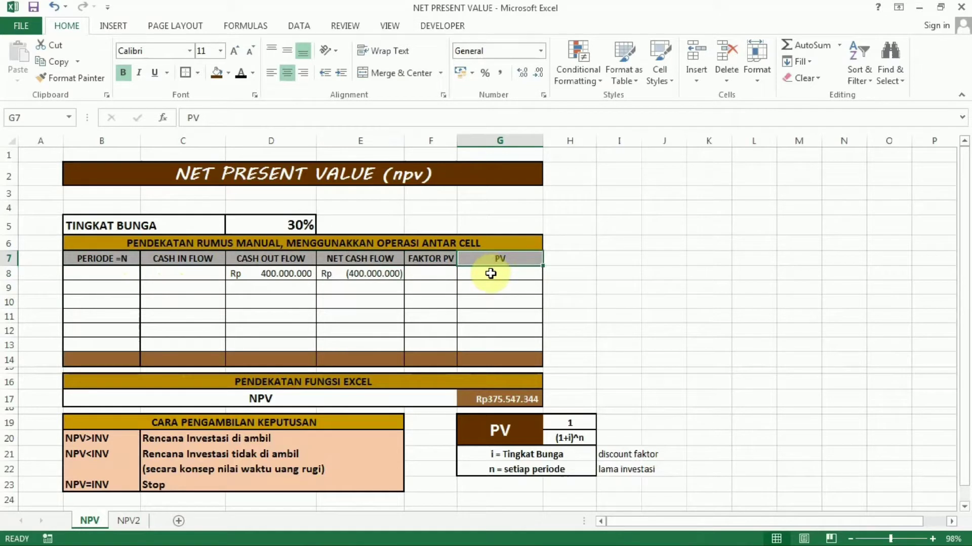
{"action": "left_click", "coordinate": [486, 320]}
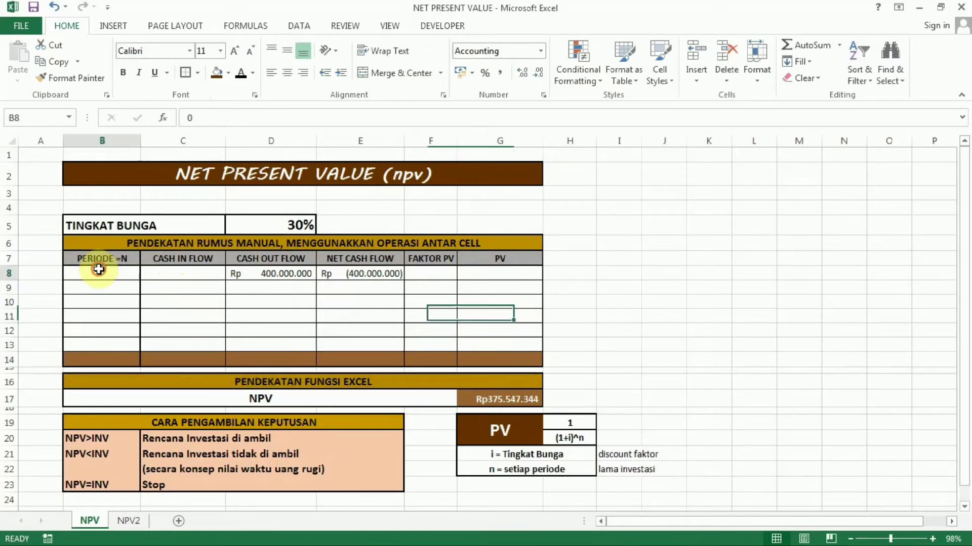
{"action": "left_click_drag", "start_coordinate": [99, 258], "coordinate": [462, 353]}
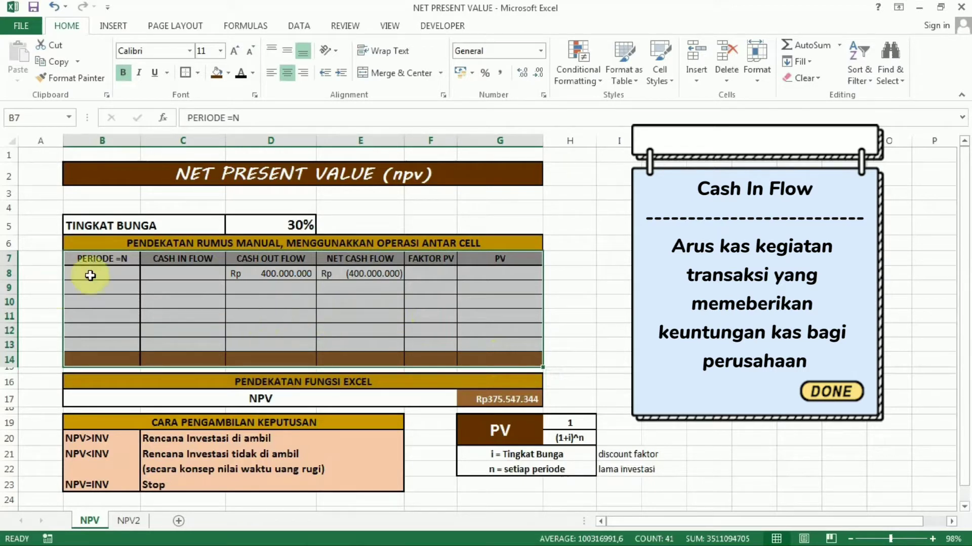
{"action": "left_click", "coordinate": [191, 272]}
{"action": "left_click", "coordinate": [189, 258]}
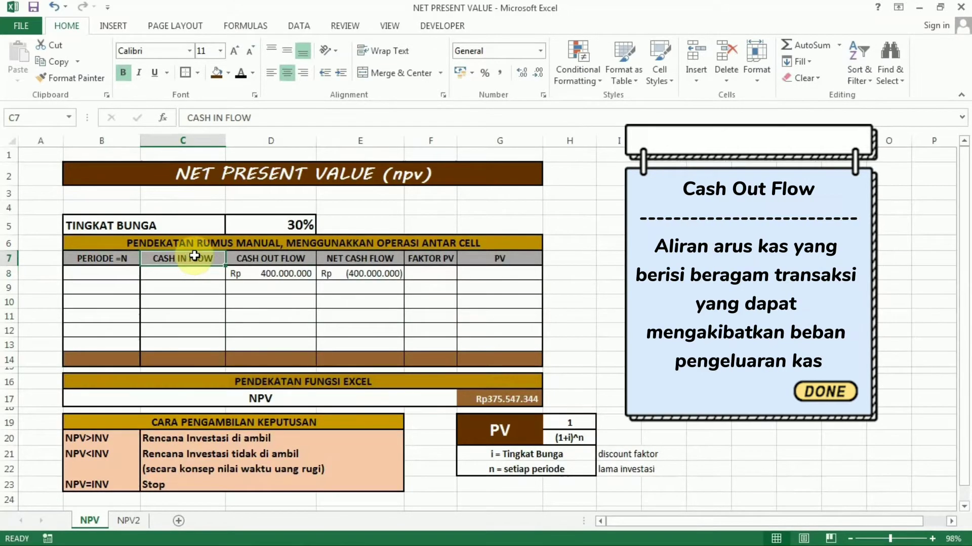
{"action": "left_click", "coordinate": [269, 263]}
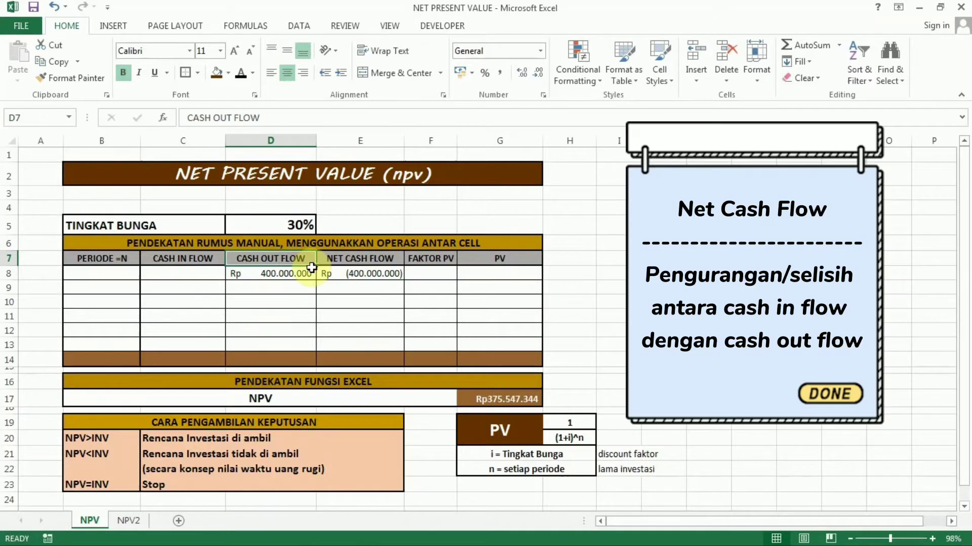
{"action": "left_click", "coordinate": [339, 261]}
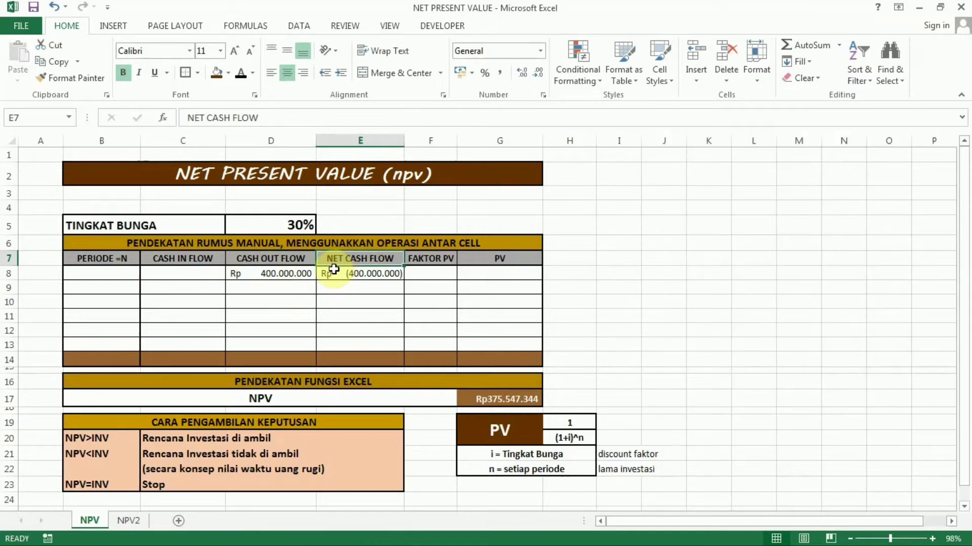
Set the font colour of the period numbers in B8:B13 to black
{"action": "left_click_drag", "start_coordinate": [90, 275], "coordinate": [88, 344]}
{"action": "left_click", "coordinate": [241, 72]}
{"action": "left_click", "coordinate": [110, 273]}
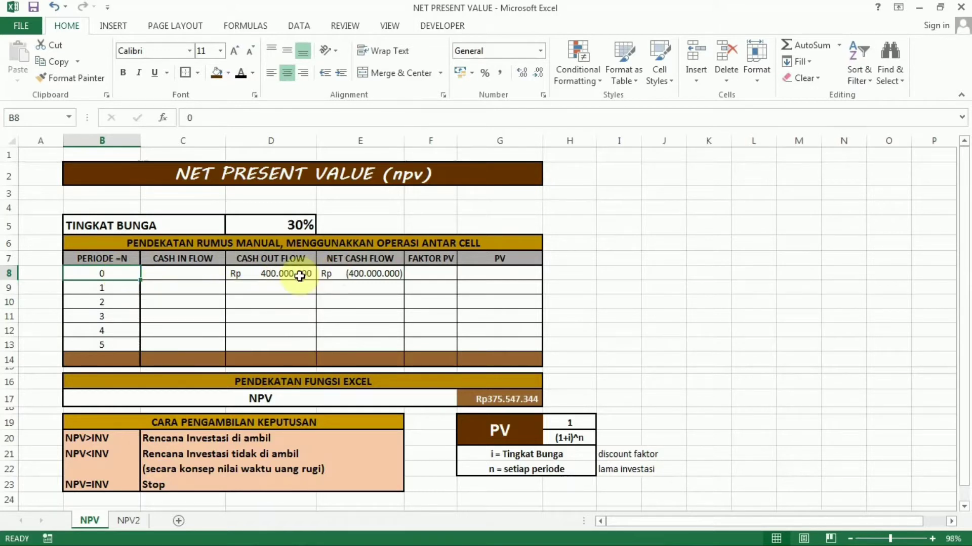
{"action": "left_click", "coordinate": [329, 273]}
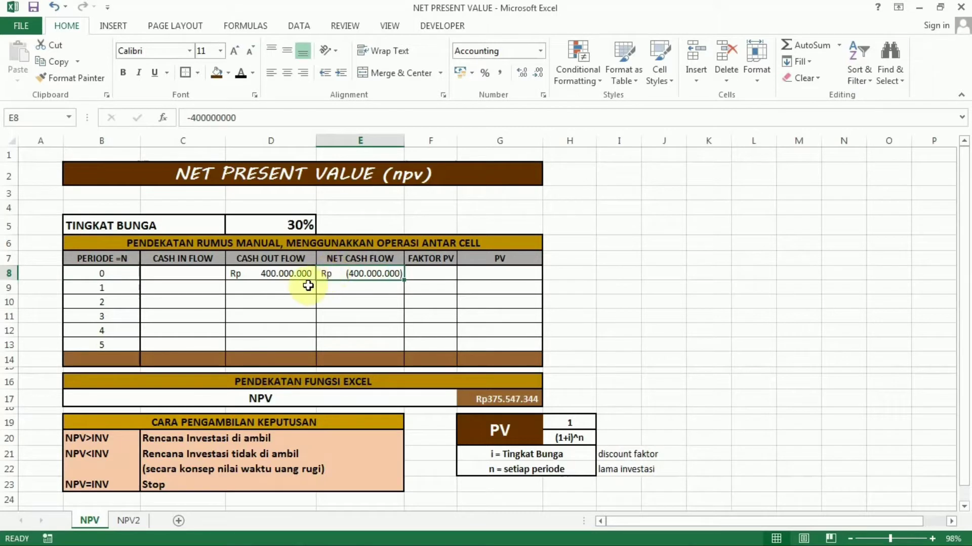
Set the font colour of the cash in flow and cash out flow amounts in C9:D13 to black
{"action": "left_click", "coordinate": [162, 286]}
{"action": "left_click_drag", "start_coordinate": [216, 290], "coordinate": [256, 289]}
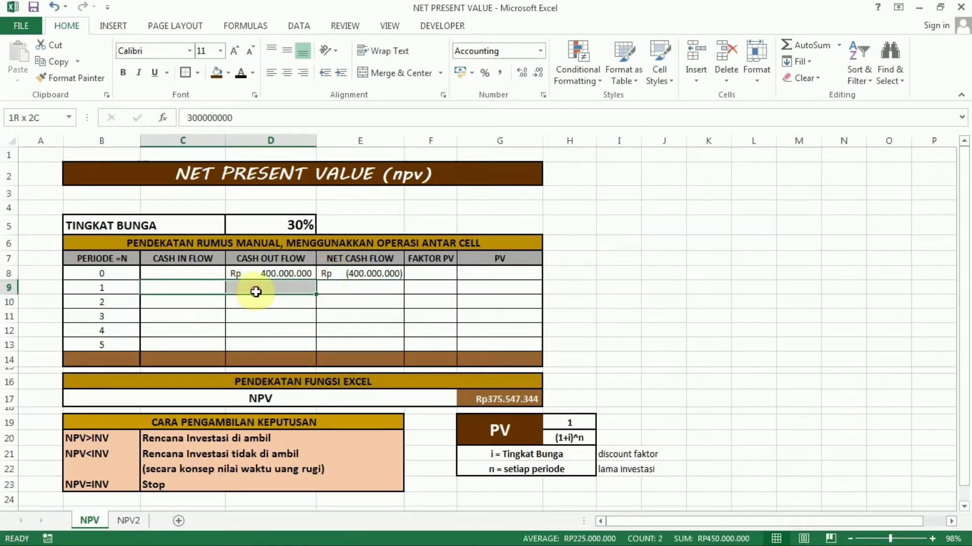
{"action": "left_click", "coordinate": [232, 72]}
{"action": "left_click", "coordinate": [256, 310]}
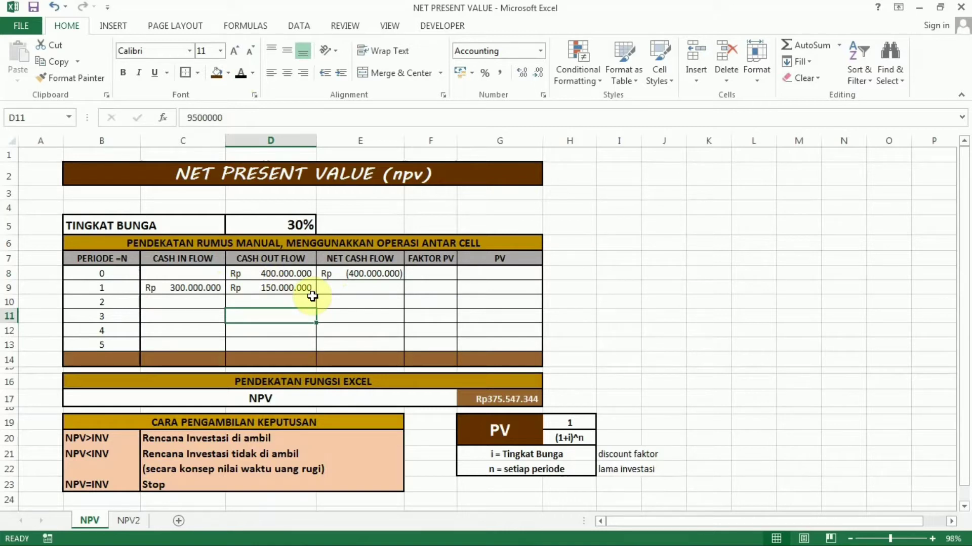
{"action": "left_click", "coordinate": [191, 303]}
{"action": "type", "text": "150.000.000\t7.000.000 180.000.000\t9.500.000 100.000.000\t9.500.000 250.000.000\t4.000.000"}
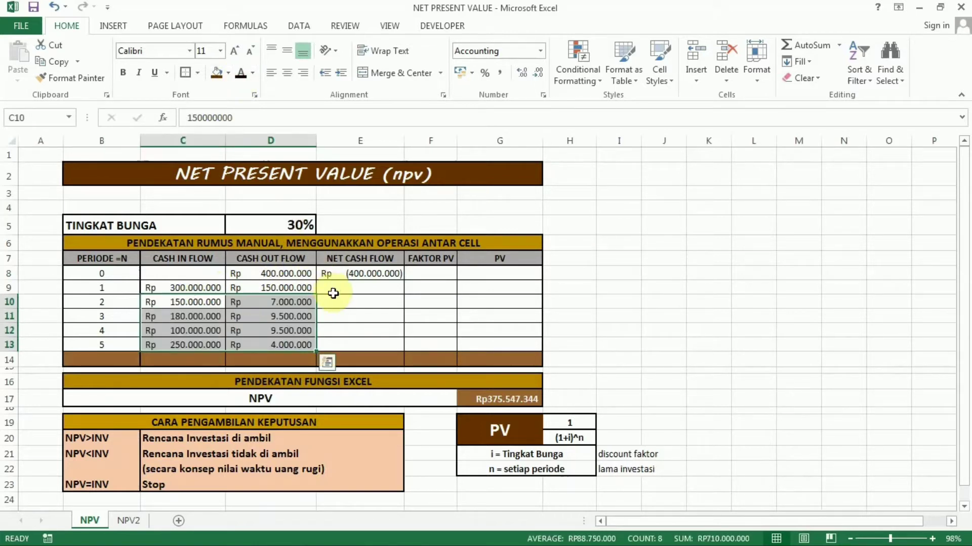
Check the subtraction formula =C9-D9 in E9 and set the font colour of the net cash flow cells E9:E13 to black
{"action": "left_click", "coordinate": [333, 293]}
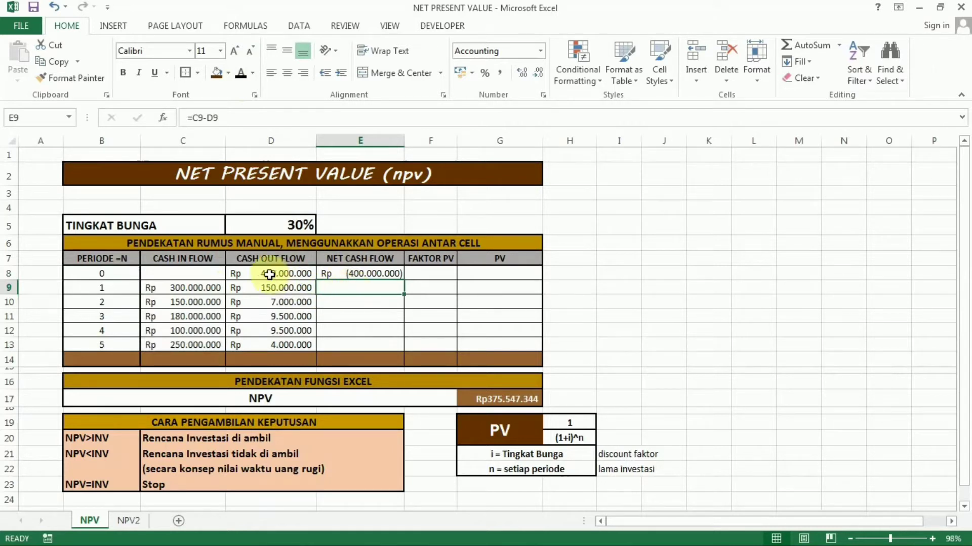
{"action": "left_click", "coordinate": [210, 118]}
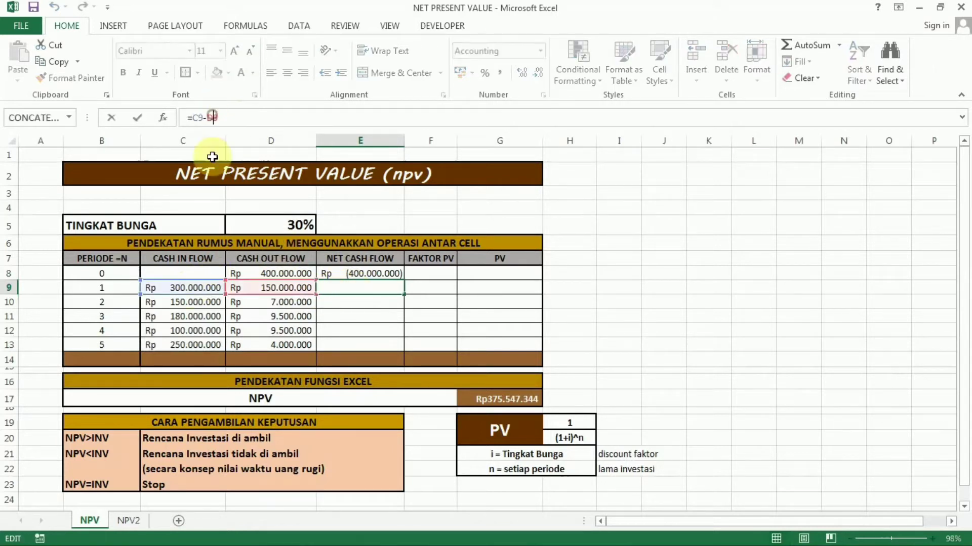
{"action": "double_click", "coordinate": [337, 286]}
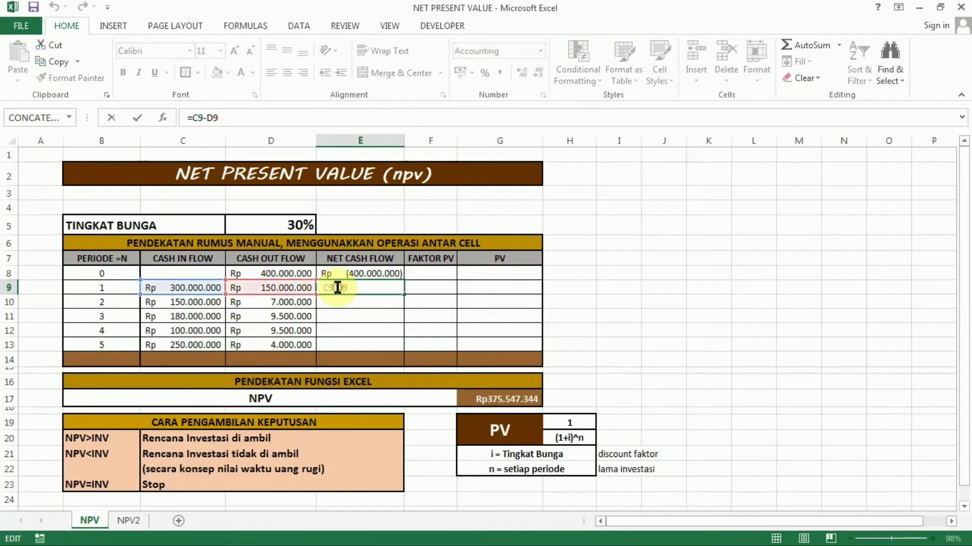
{"action": "key", "text": "Return"}
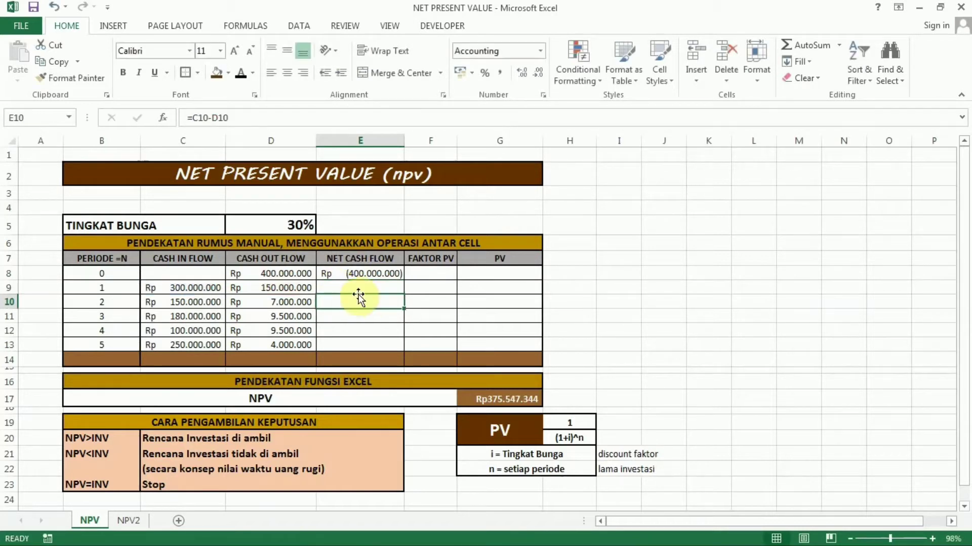
{"action": "left_click", "coordinate": [347, 286]}
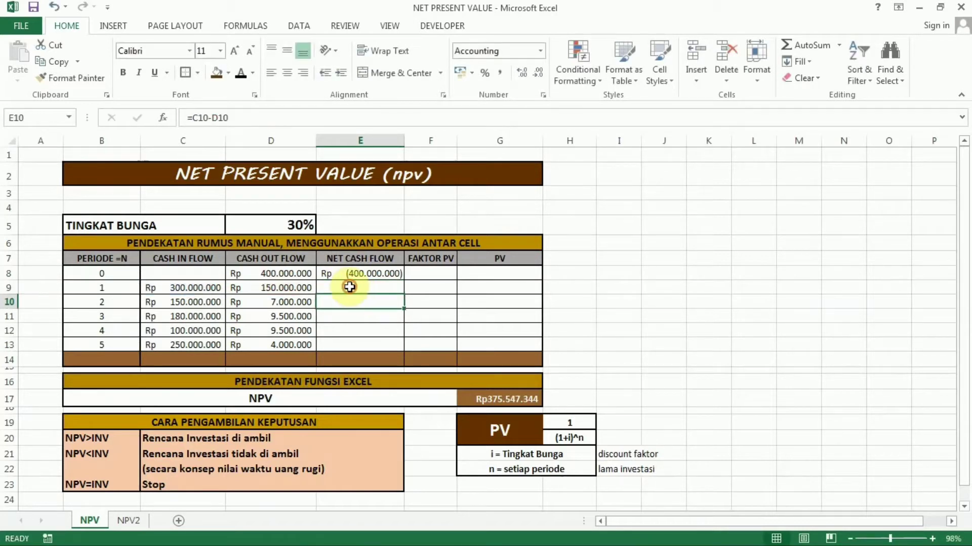
{"action": "left_click", "coordinate": [243, 76]}
{"action": "left_click_drag", "start_coordinate": [377, 299], "coordinate": [370, 344]}
{"action": "left_click", "coordinate": [243, 76]}
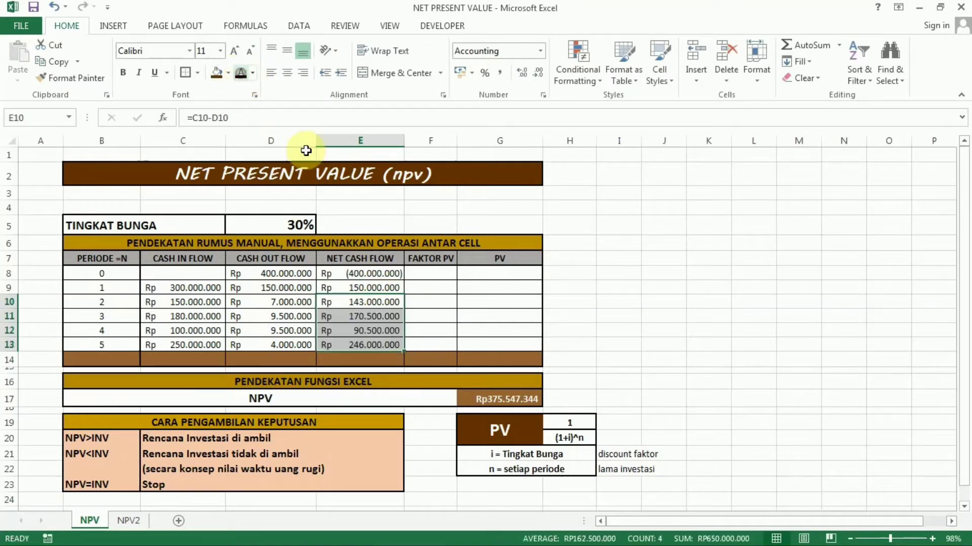
Fill the net cash flow formula from E9 down through E13
{"action": "left_click", "coordinate": [450, 300]}
{"action": "left_click", "coordinate": [377, 287]}
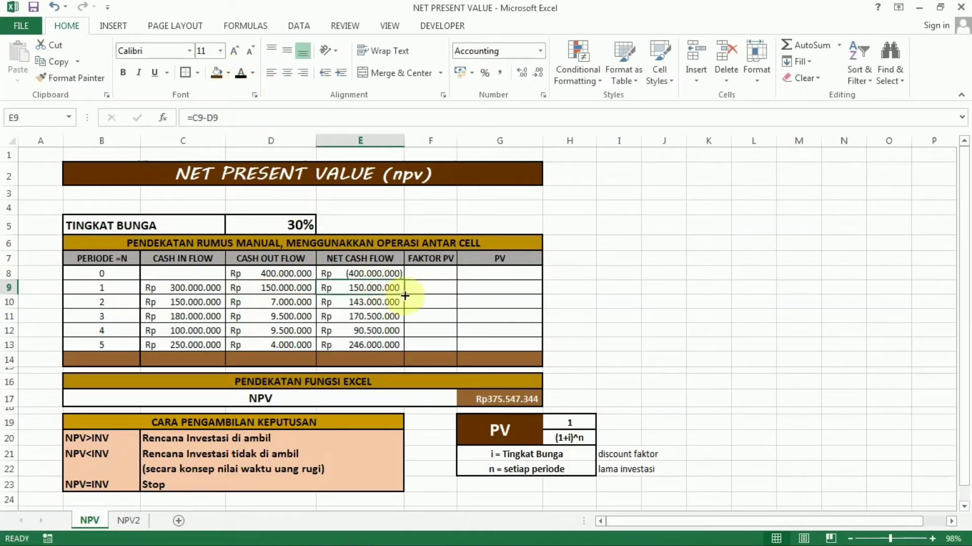
{"action": "left_click_drag", "start_coordinate": [405, 296], "coordinate": [403, 346]}
{"action": "left_click", "coordinate": [392, 314]}
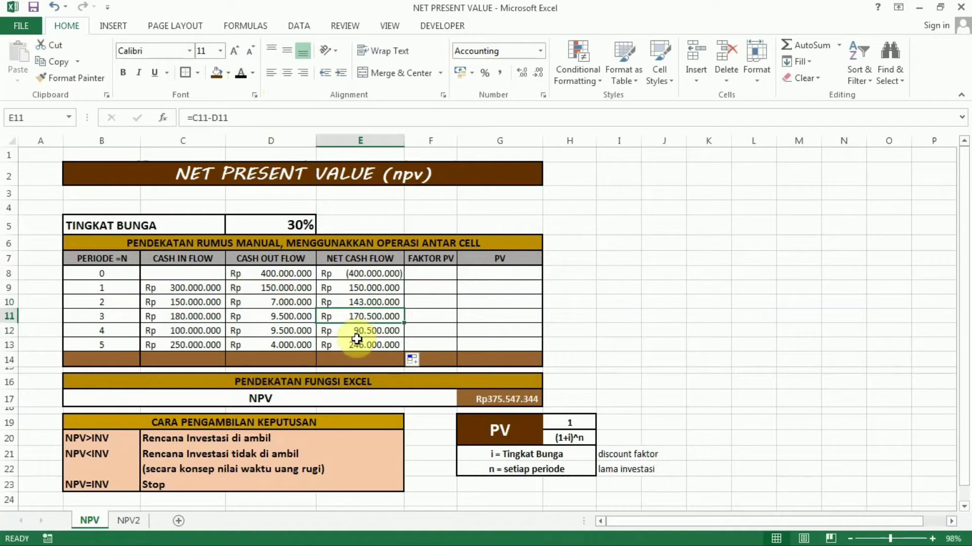
Inspect the formula =SUM(E9:E13) in E14 and set the font colour of the net cash flow total to black
{"action": "left_click", "coordinate": [357, 360]}
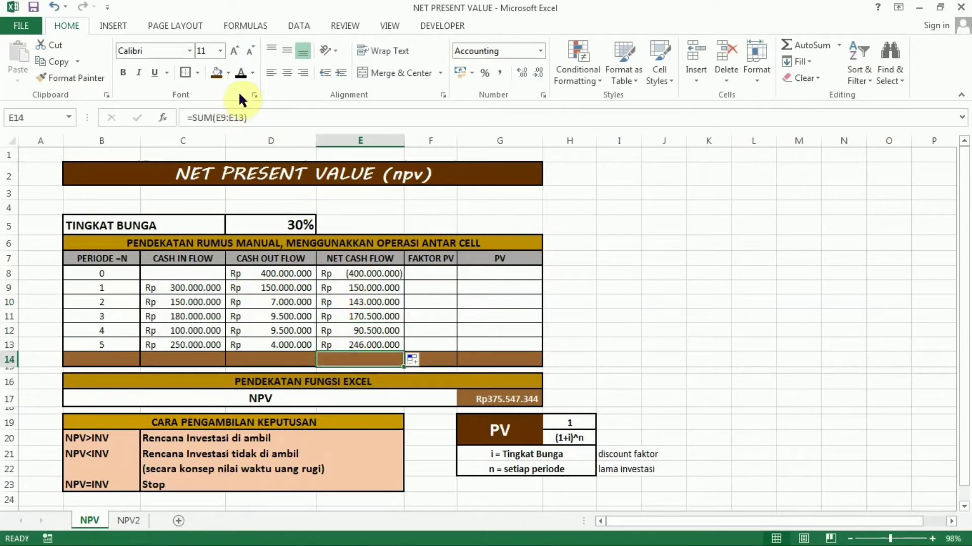
{"action": "left_click", "coordinate": [206, 118]}
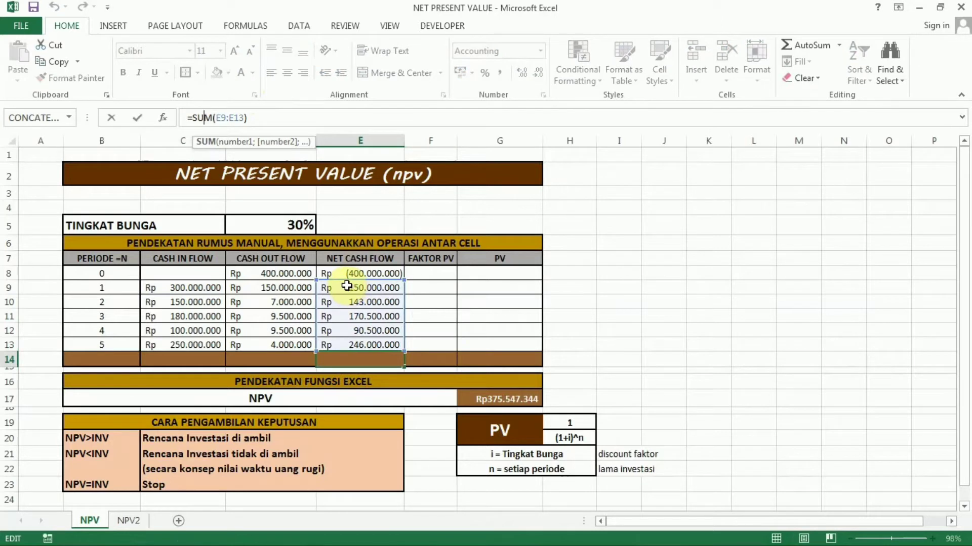
{"action": "key", "text": "Escape"}
{"action": "left_click", "coordinate": [408, 318]}
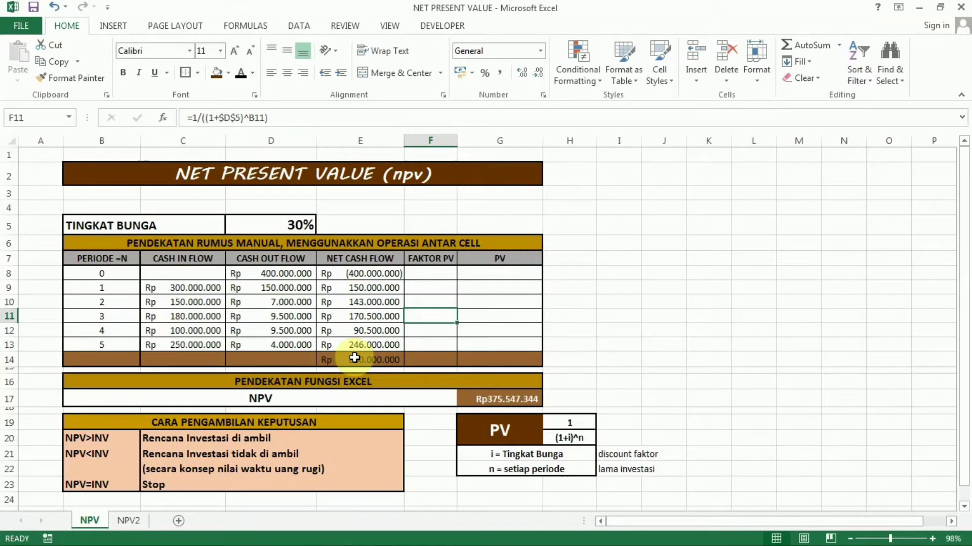
{"action": "left_click", "coordinate": [383, 364]}
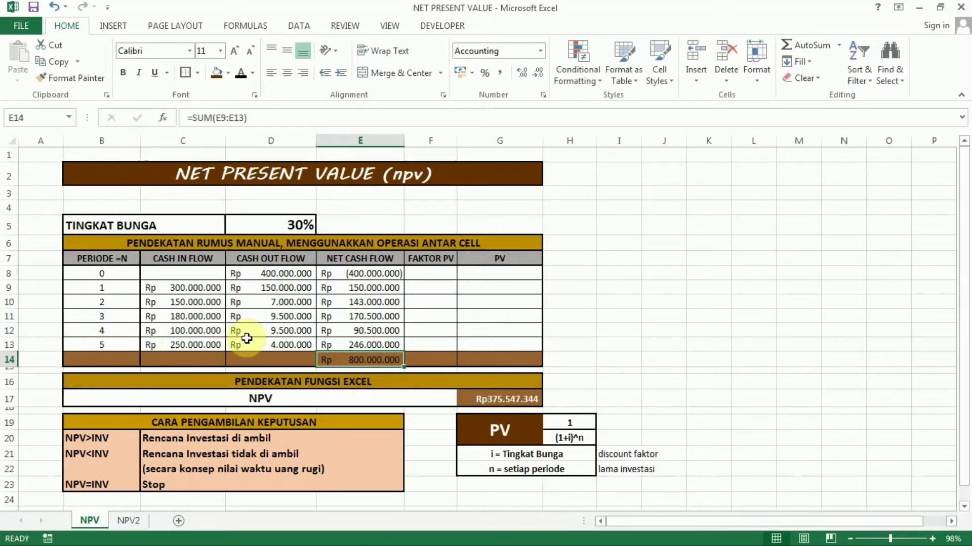
Examine the PV formula box 1/(1+i)^n and its definitions of i and n for the FAKTOR PV column
{"action": "left_click", "coordinate": [427, 271]}
{"action": "left_click", "coordinate": [425, 291]}
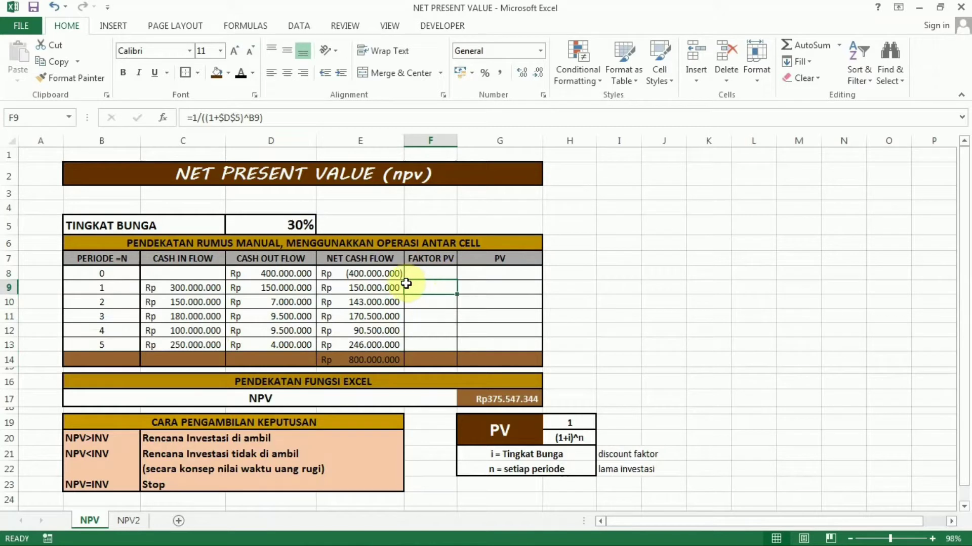
{"action": "left_click_drag", "start_coordinate": [510, 427], "coordinate": [585, 427]}
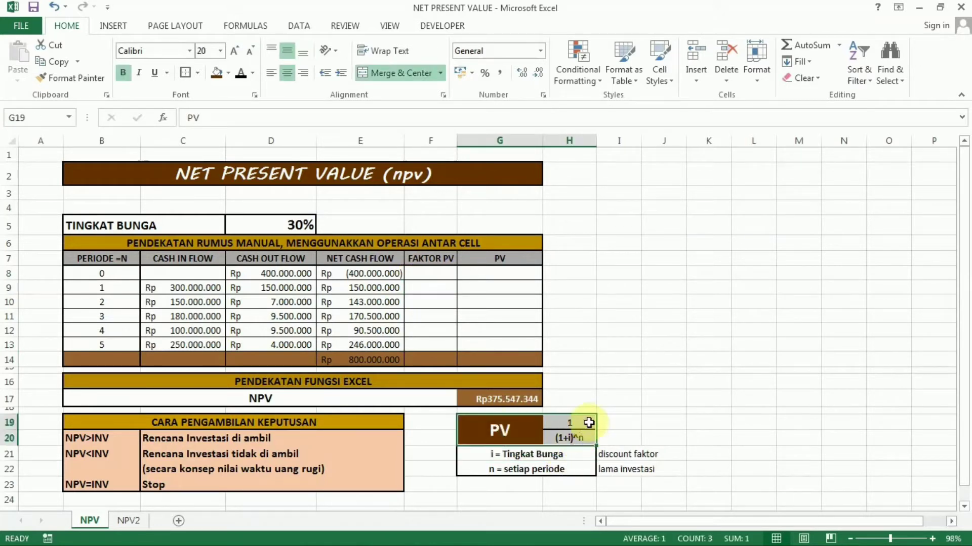
{"action": "left_click", "coordinate": [533, 457]}
{"action": "left_click", "coordinate": [537, 471]}
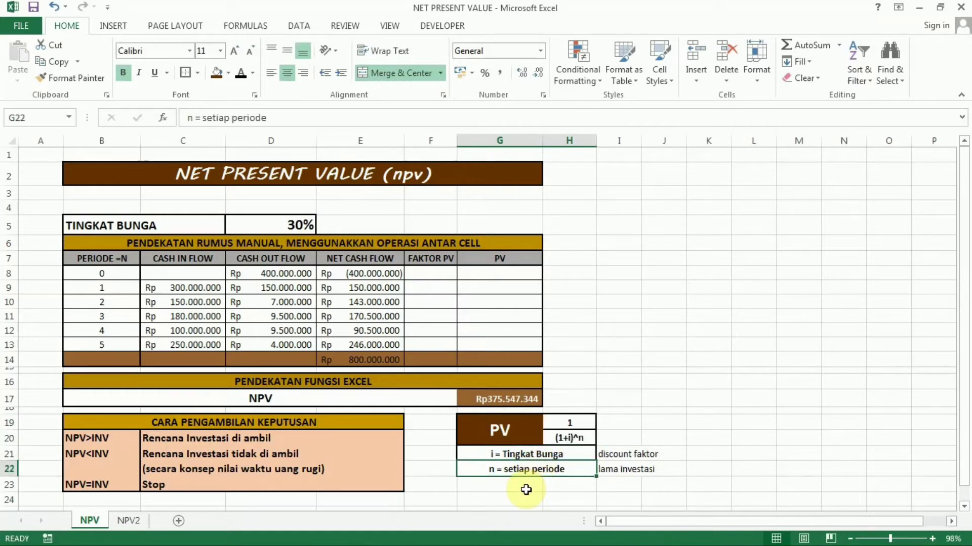
{"action": "left_click", "coordinate": [647, 471]}
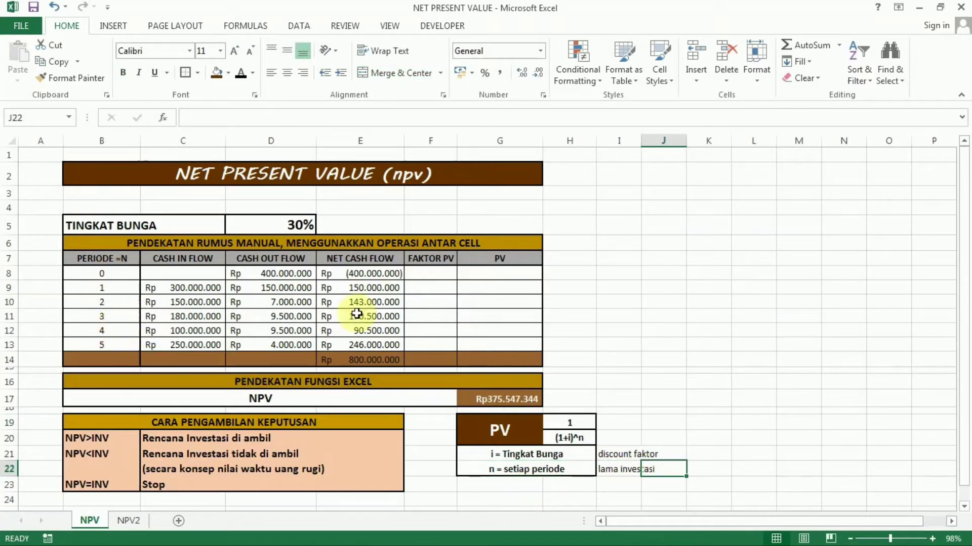
Inspect the PV factor formula =1/((1+$D$5)^B9) in F9 and the cells it references
{"action": "left_click", "coordinate": [416, 285]}
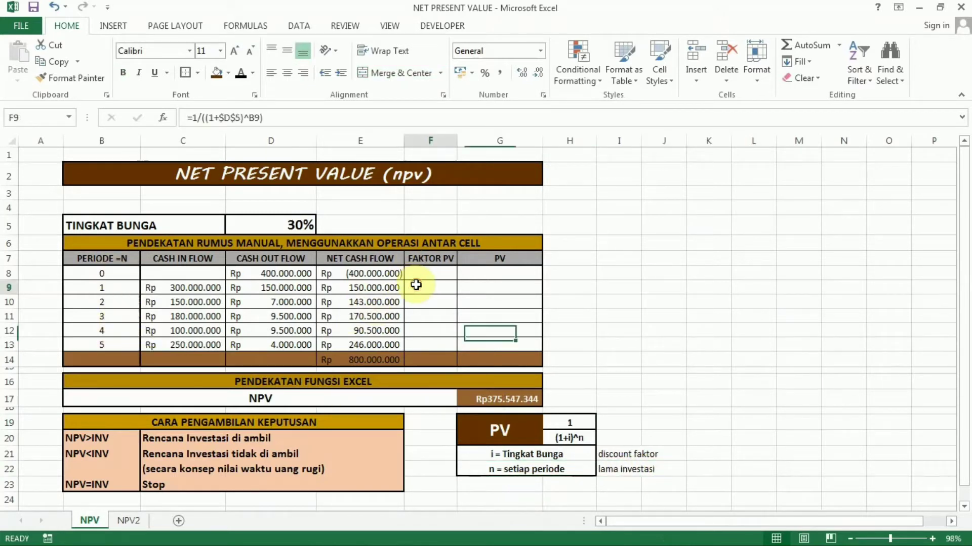
{"action": "left_click", "coordinate": [253, 118]}
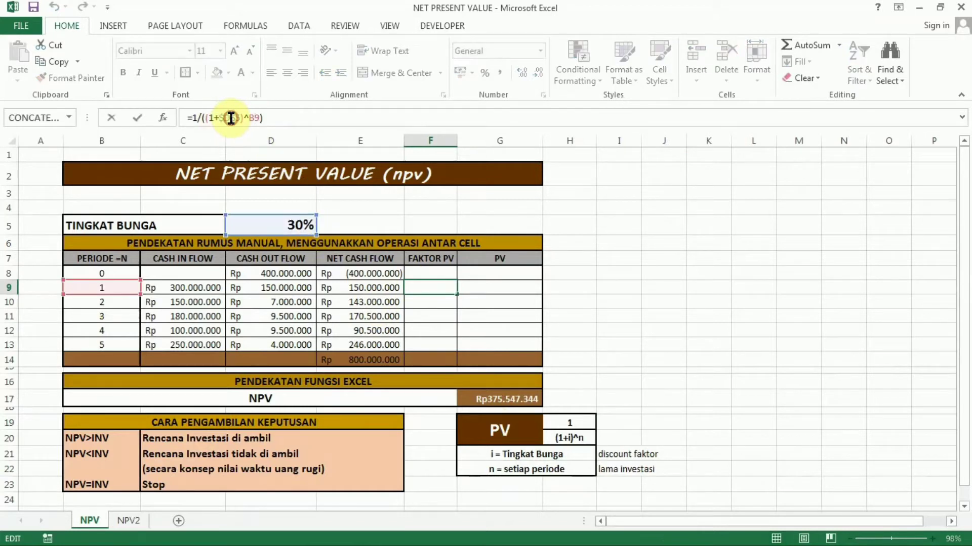
{"action": "left_click", "coordinate": [230, 117]}
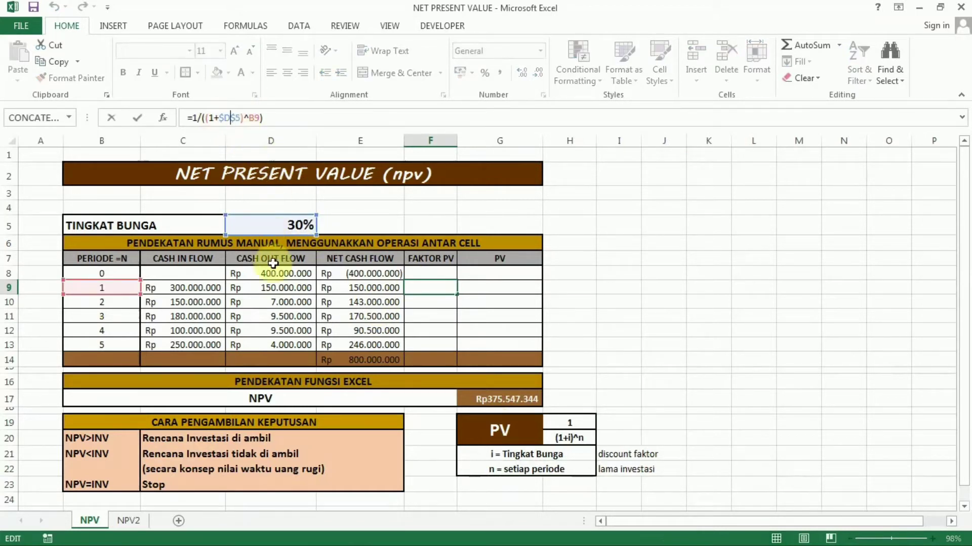
{"action": "key", "text": "Return"}
Set the font colour of the PV factor in F9 to black and fill the formula down through F13
{"action": "left_click", "coordinate": [415, 291]}
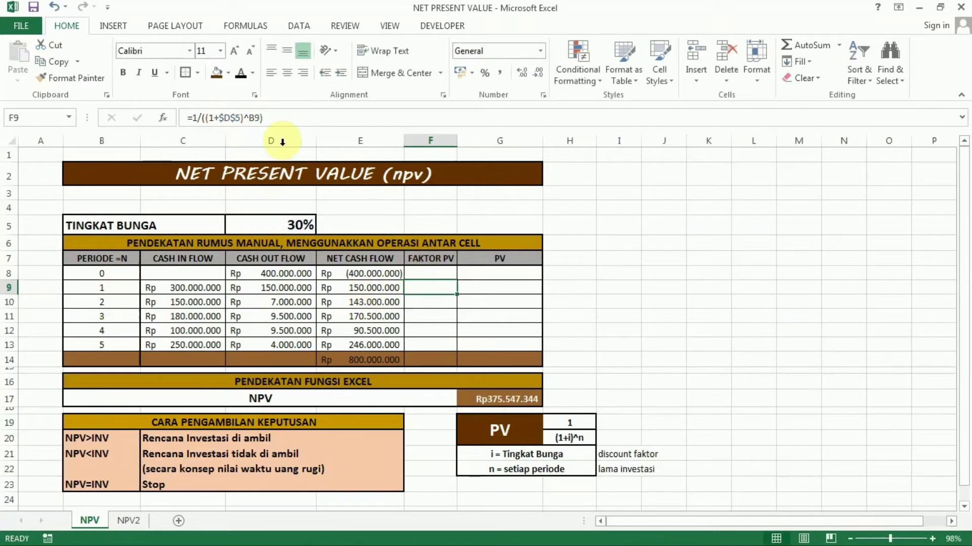
{"action": "left_click", "coordinate": [241, 73]}
{"action": "left_click", "coordinate": [440, 313]}
{"action": "left_click_drag", "start_coordinate": [454, 306], "coordinate": [454, 346]}
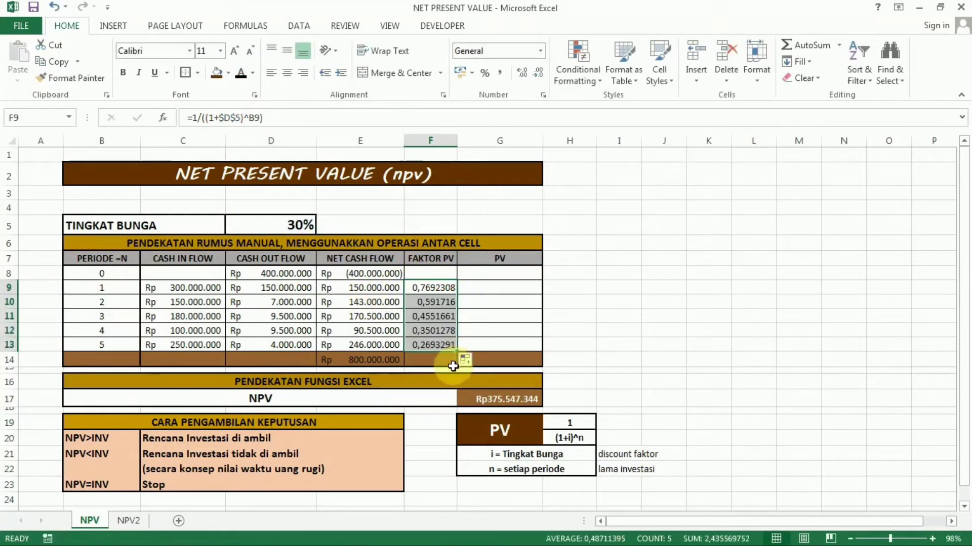
Inspect the PV formula =E9*F9 in G9, which multiplies net cash flow by the PV factor
{"action": "left_click", "coordinate": [475, 289]}
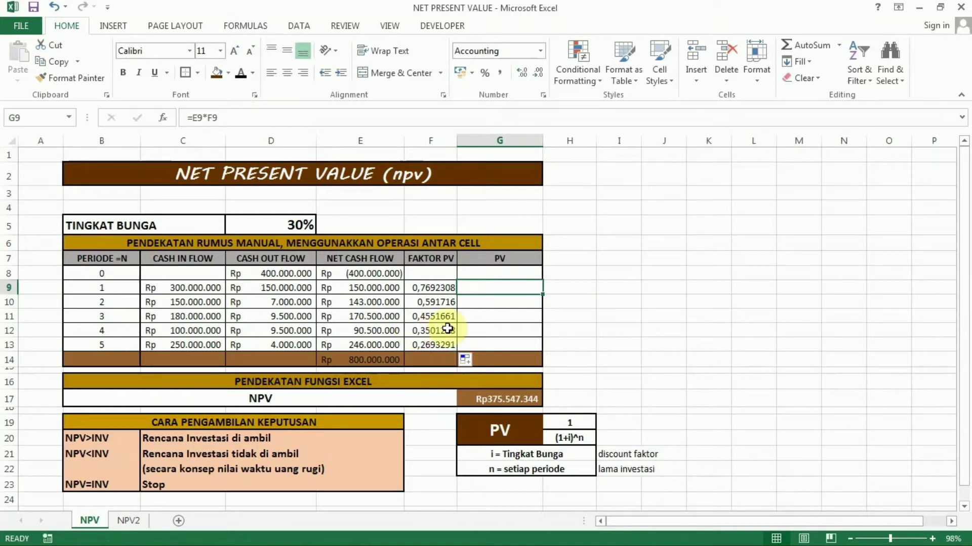
{"action": "left_click", "coordinate": [494, 289]}
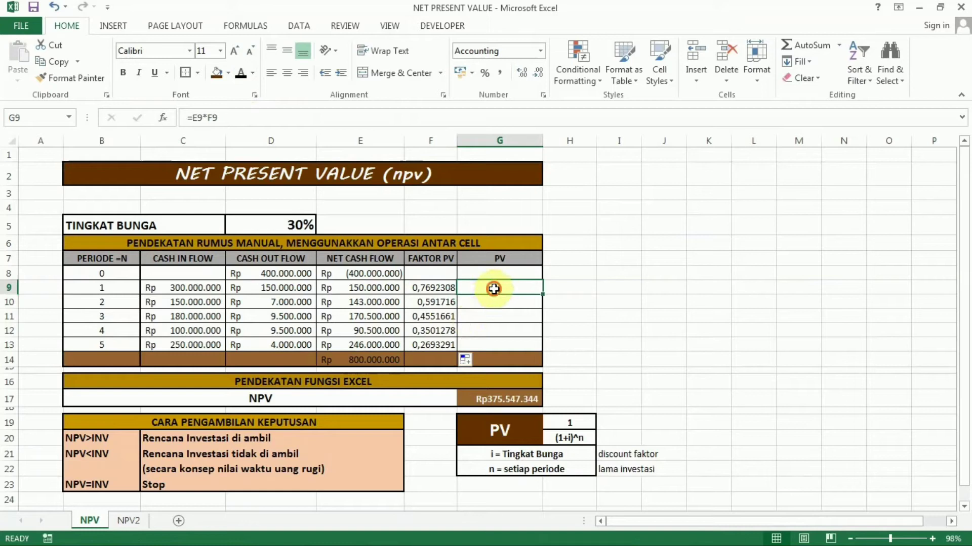
{"action": "left_click", "coordinate": [202, 118]}
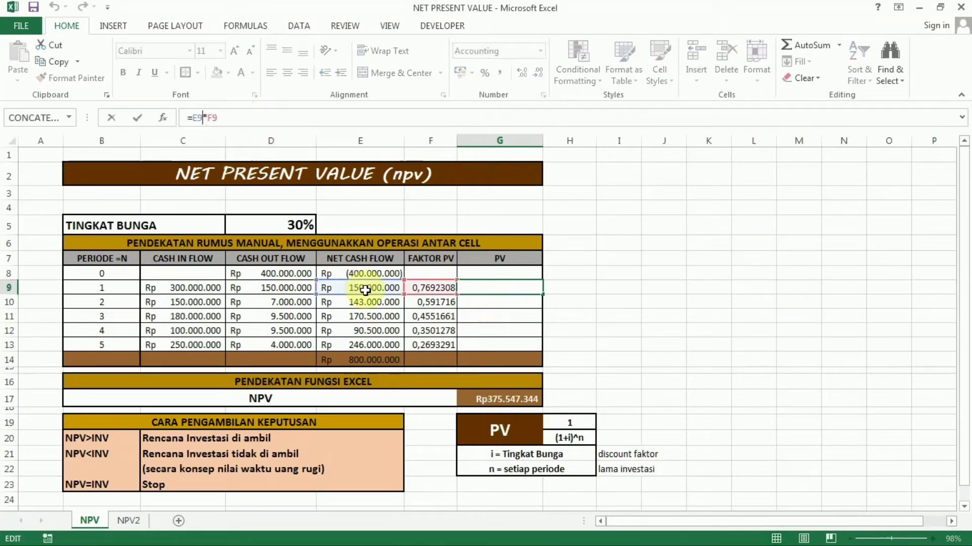
{"action": "double_click", "coordinate": [489, 286]}
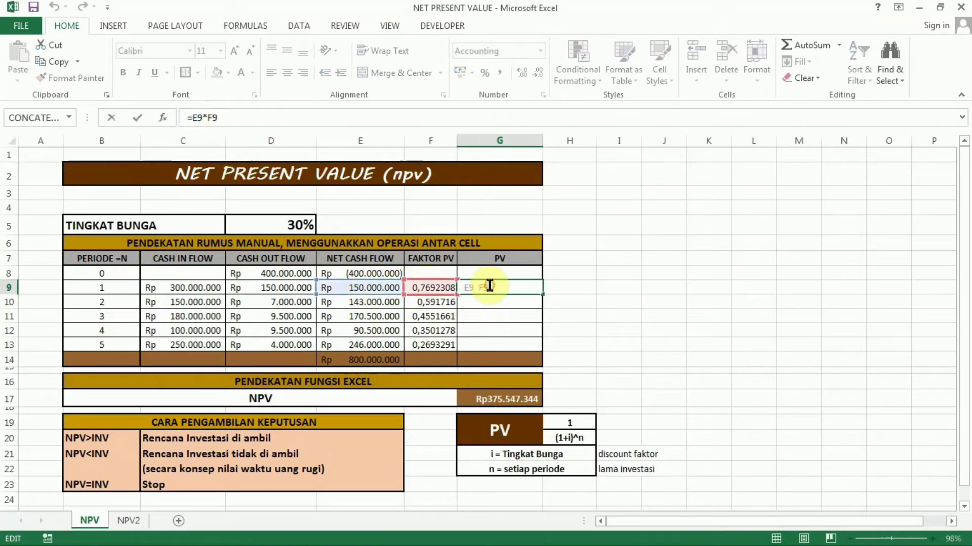
{"action": "key", "text": "Escape"}
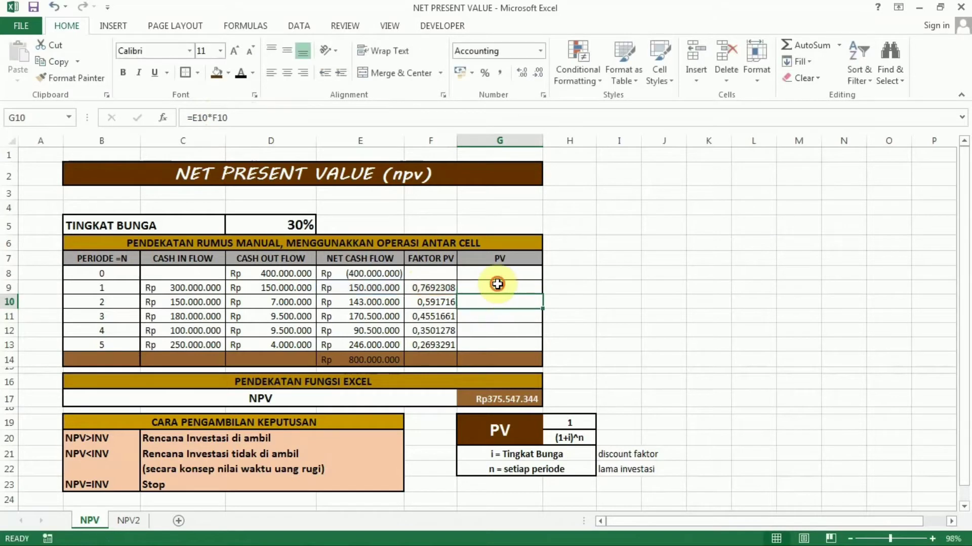
Set the font colour of the PV in G9 to black and fill the formula down through G13
{"action": "left_click", "coordinate": [239, 75]}
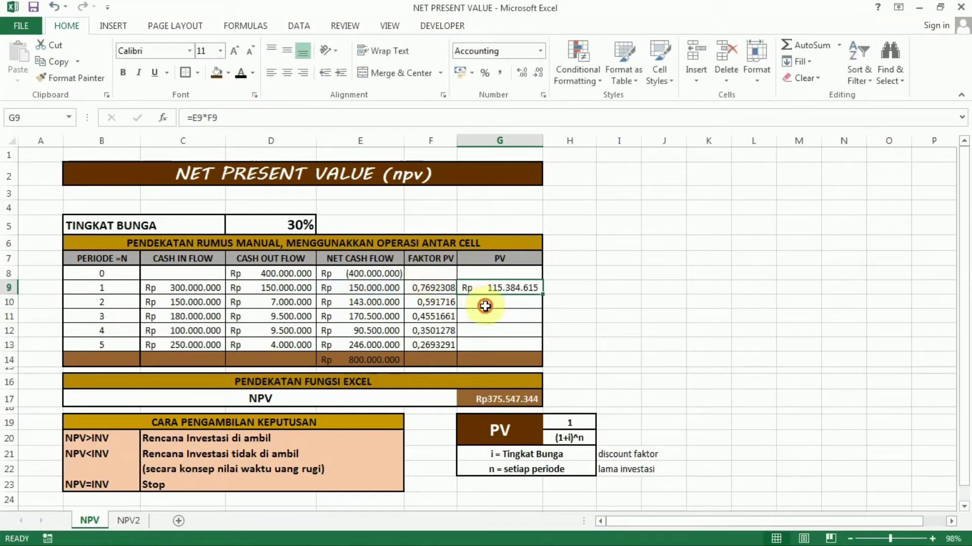
{"action": "left_click_drag", "start_coordinate": [543, 296], "coordinate": [536, 347]}
{"action": "left_click", "coordinate": [593, 332]}
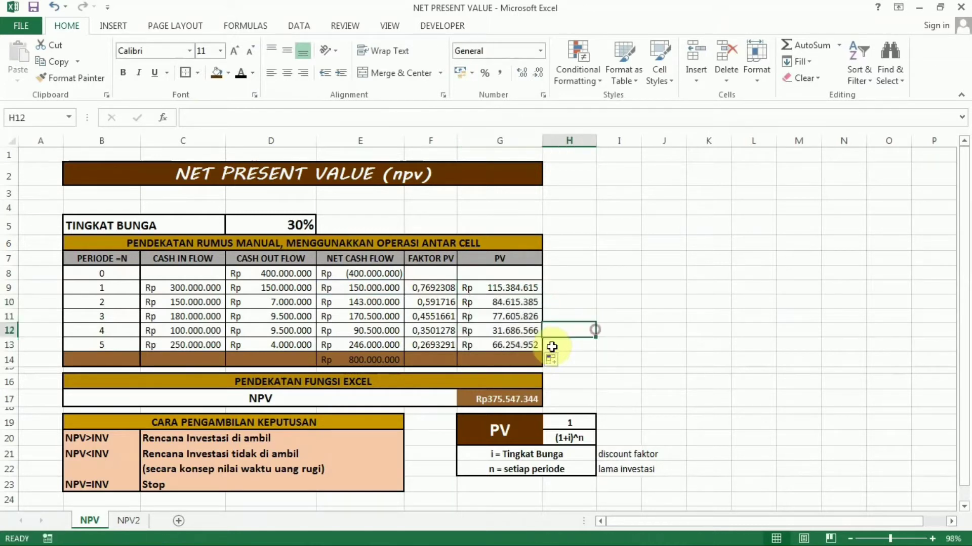
Check the total formula =SUM(G9:G13) in G14 and set the font colour of the PV total to black
{"action": "left_click", "coordinate": [518, 362]}
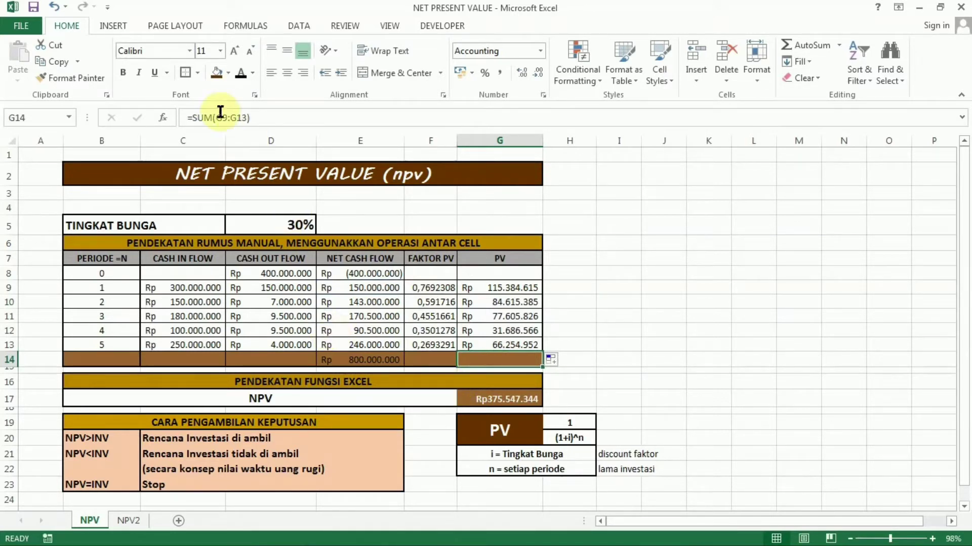
{"action": "left_click", "coordinate": [241, 72]}
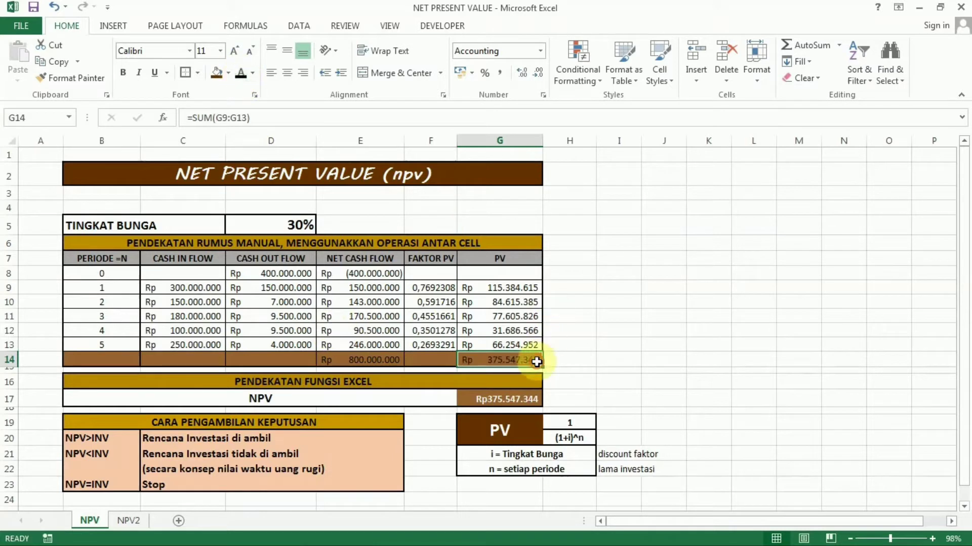
{"action": "left_click", "coordinate": [570, 355]}
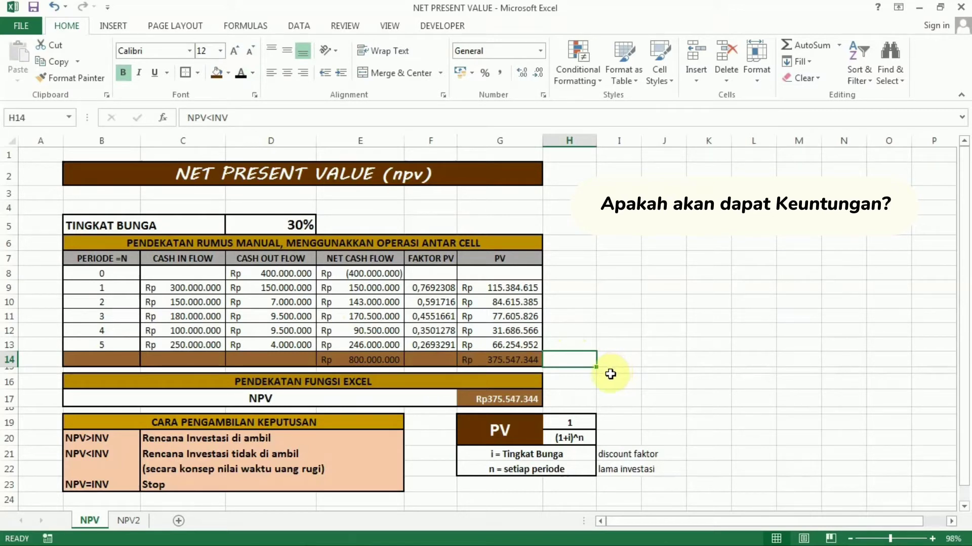
{"action": "left_click", "coordinate": [520, 356]}
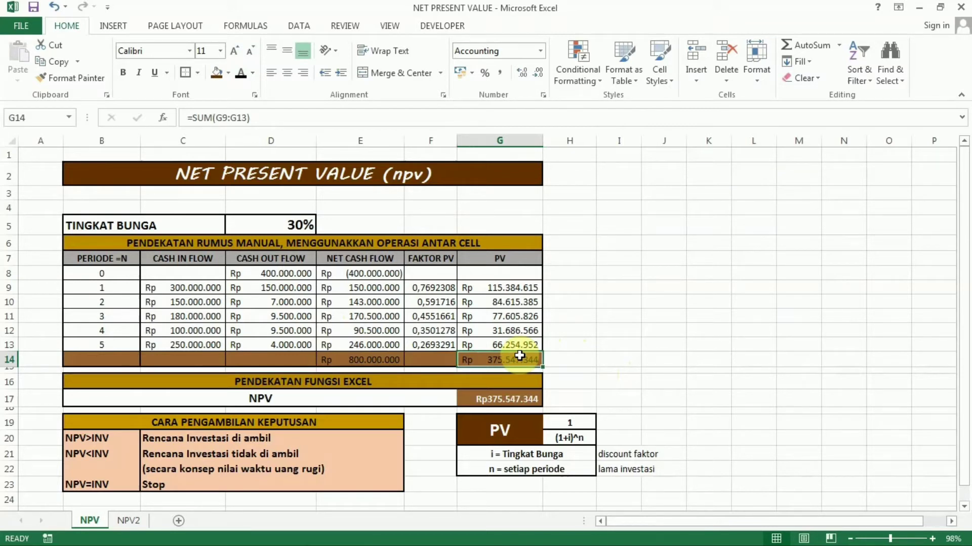
Examine the PENDEKATAN FUNGSI EXCEL section and the arguments of the NPV formula in G17
{"action": "left_click_drag", "start_coordinate": [93, 377], "coordinate": [360, 399]}
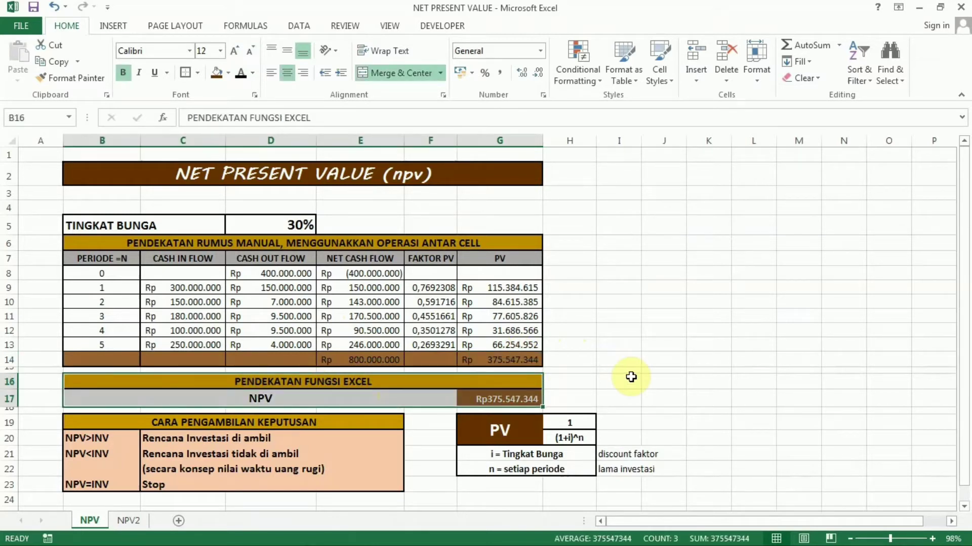
{"action": "left_click", "coordinate": [630, 377]}
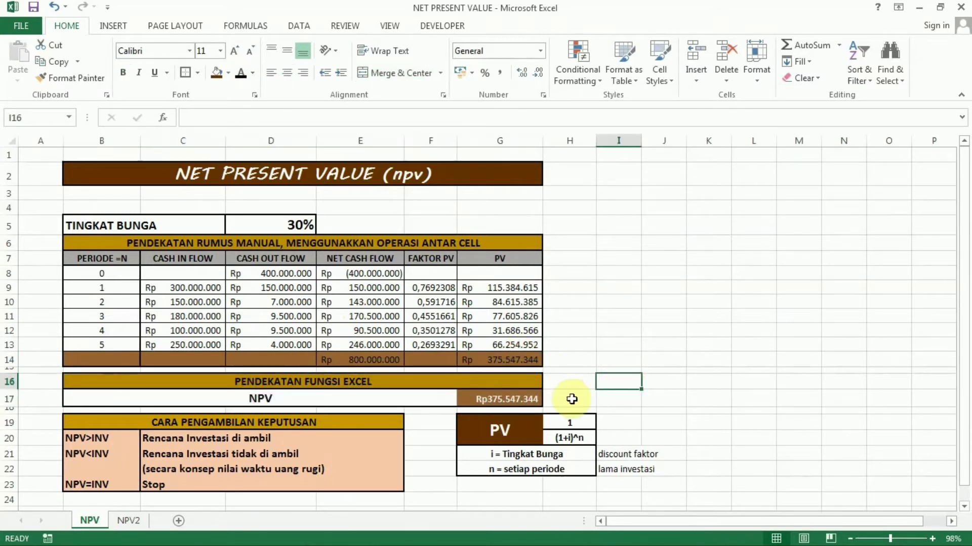
{"action": "left_click", "coordinate": [475, 400]}
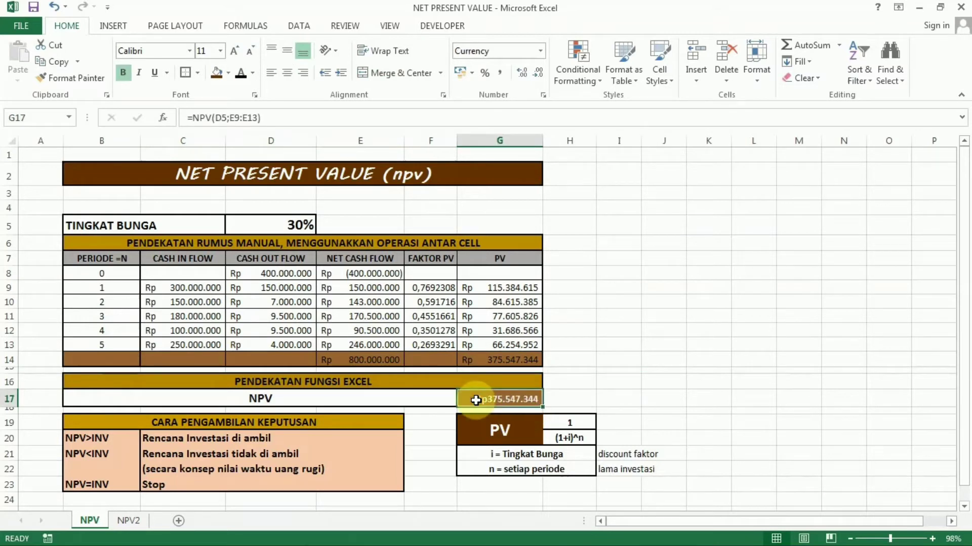
{"action": "left_click", "coordinate": [249, 118]}
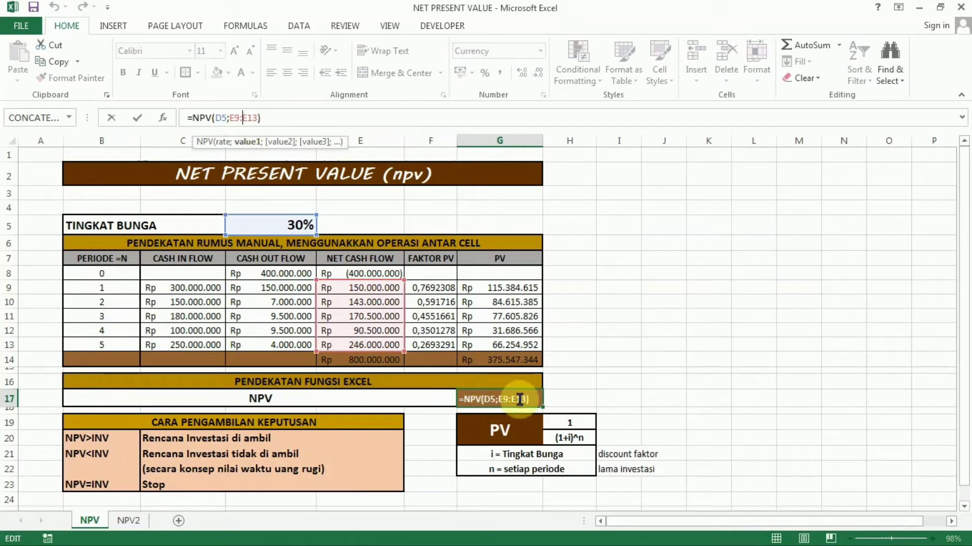
Clear G17 and re-enter =NPV(D5;E9:E13), using the interest rate and the net cash flows of periods 1 to 5
{"action": "left_click_drag", "start_coordinate": [531, 399], "coordinate": [462, 401]}
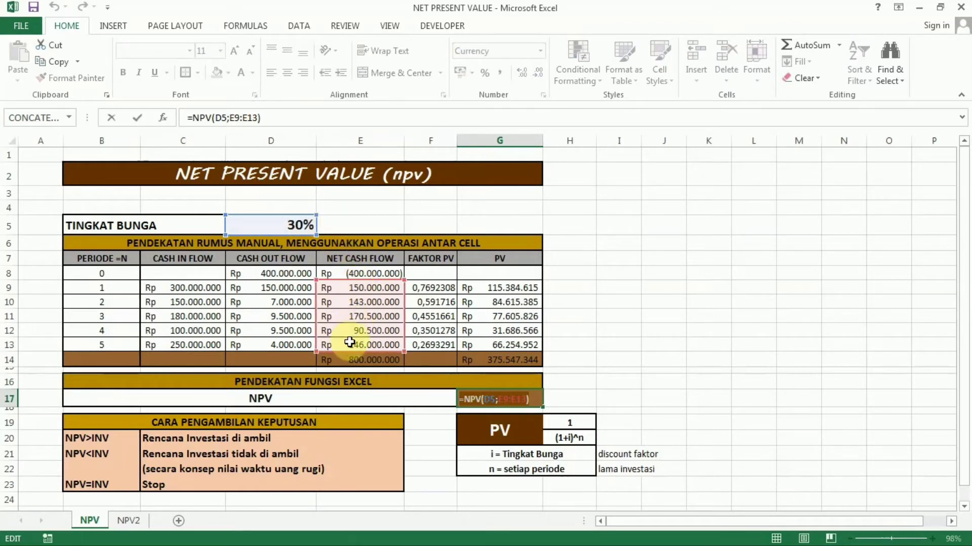
{"action": "key", "text": "Escape"}
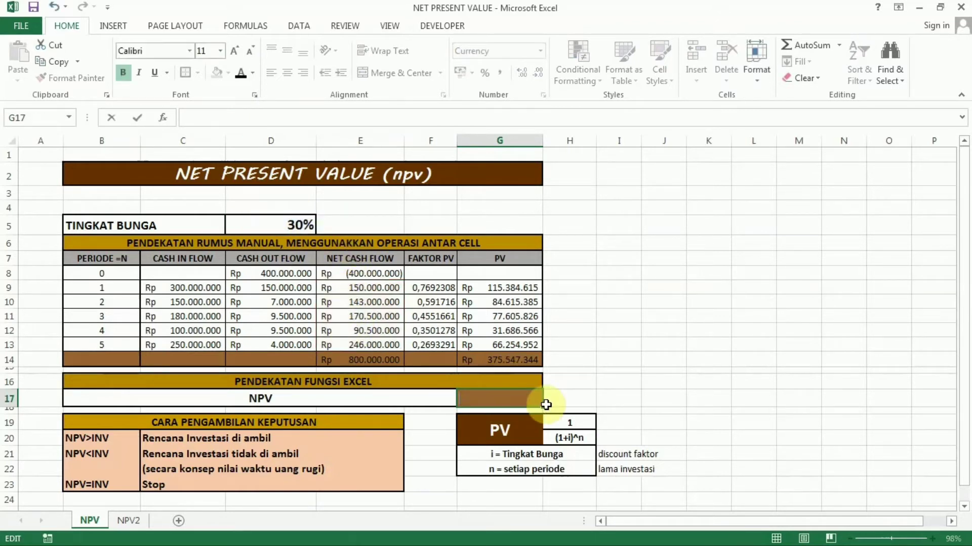
{"action": "type", "text": "=NPV("}
{"action": "left_click", "coordinate": [269, 222]}
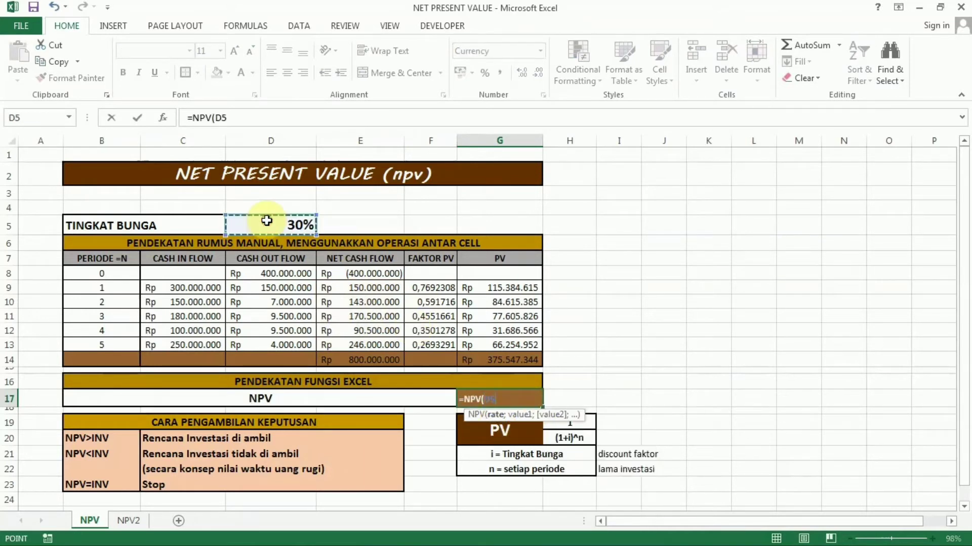
{"action": "type", "text": ";"}
{"action": "left_click_drag", "start_coordinate": [392, 291], "coordinate": [381, 349]}
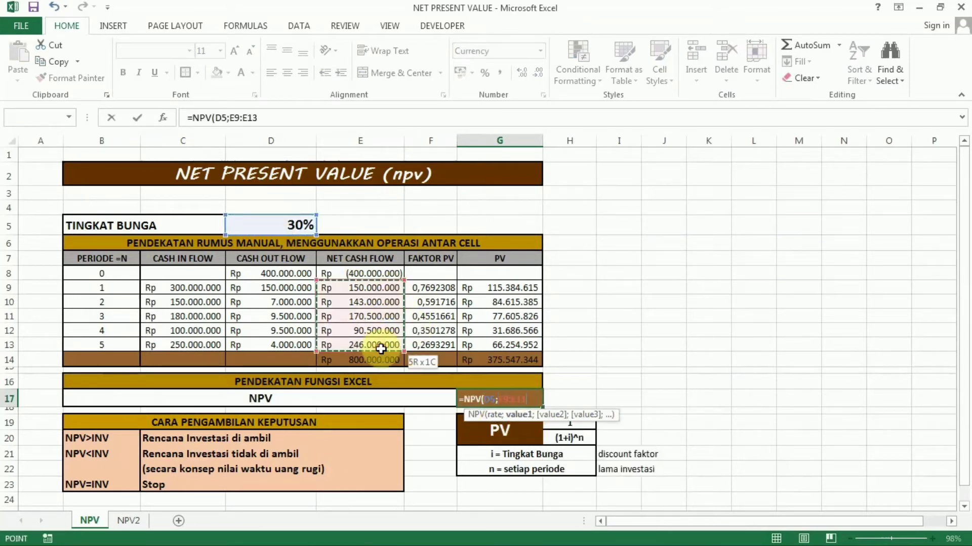
{"action": "type", "text": ")"}
{"action": "key", "text": "Return"}
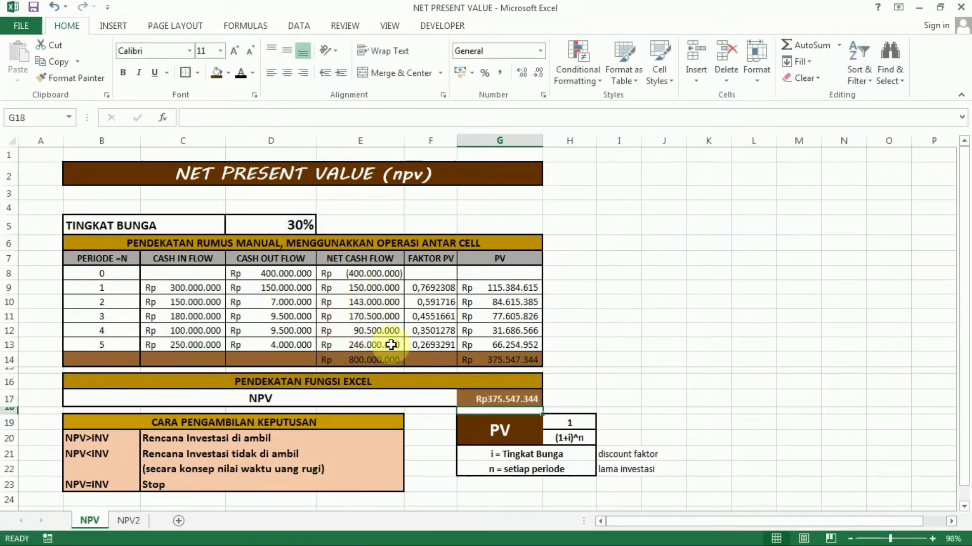
Compare the NPV function result in G17 with the manually calculated PV total in G14
{"action": "left_click", "coordinate": [515, 396]}
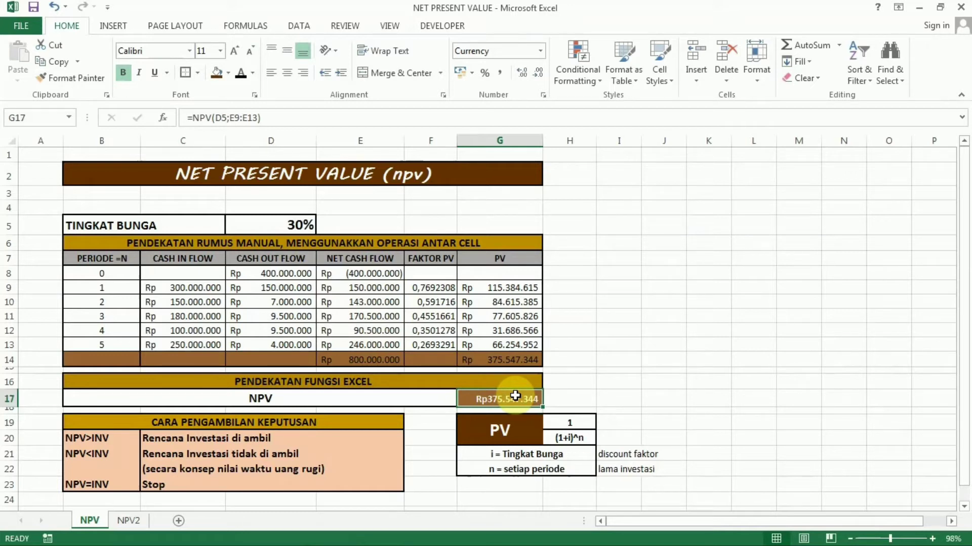
{"action": "left_click", "coordinate": [515, 360]}
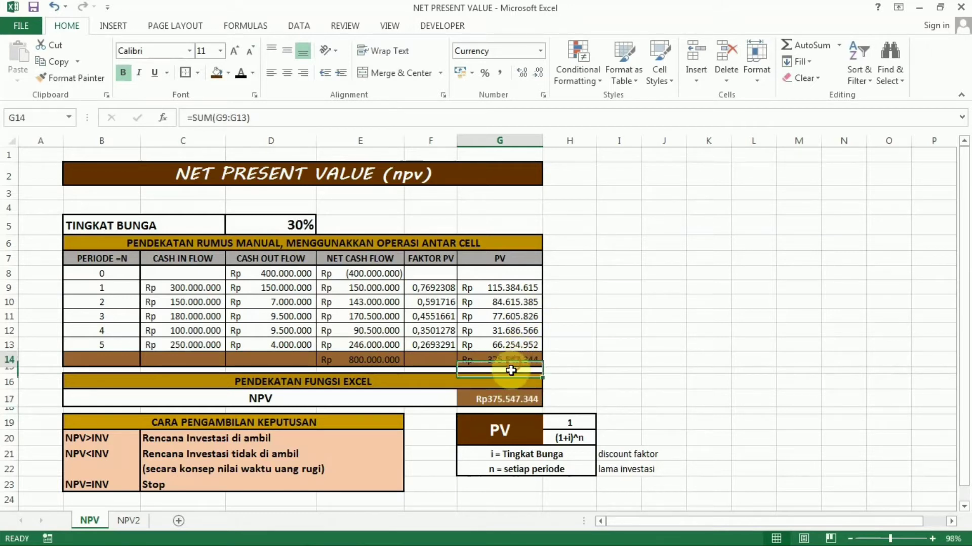
{"action": "left_click", "coordinate": [509, 399]}
{"action": "left_click", "coordinate": [515, 360]}
{"action": "left_click", "coordinate": [511, 400]}
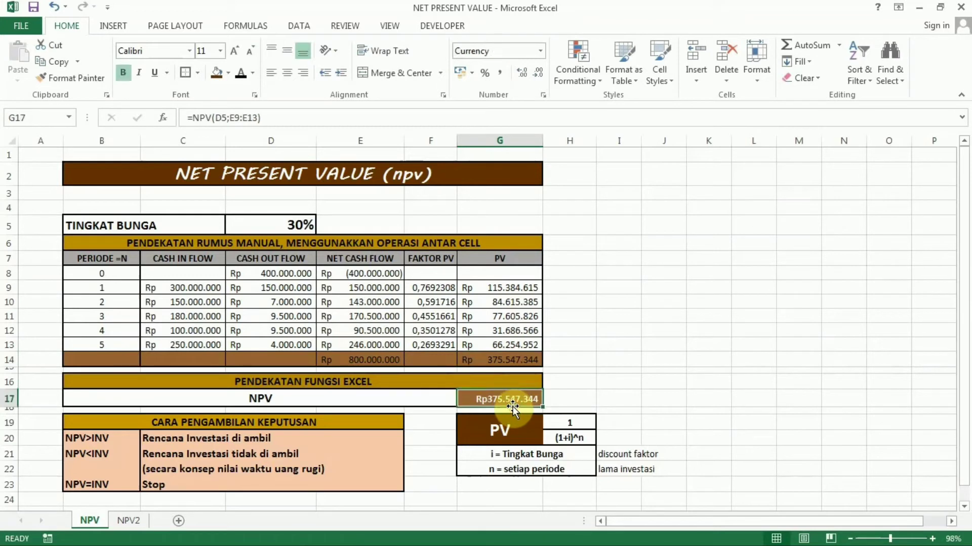
Review the CARA PENGAMBILAN KEPUTUSAN rules for NPV>INV and NPV<INV against the PV total in G14 and the initial investment in E8
{"action": "left_click_drag", "start_coordinate": [82, 423], "coordinate": [94, 487]}
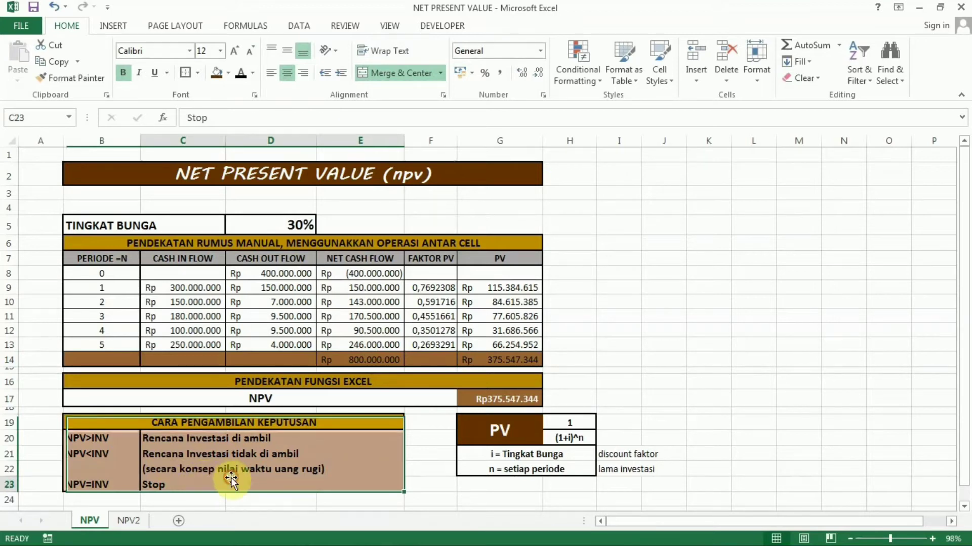
{"action": "left_click", "coordinate": [89, 439]}
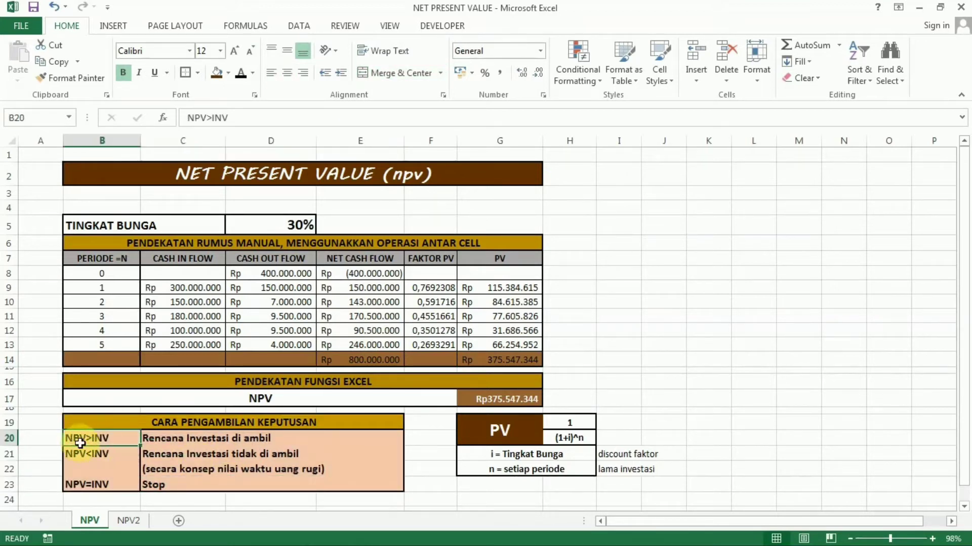
{"action": "left_click", "coordinate": [516, 360]}
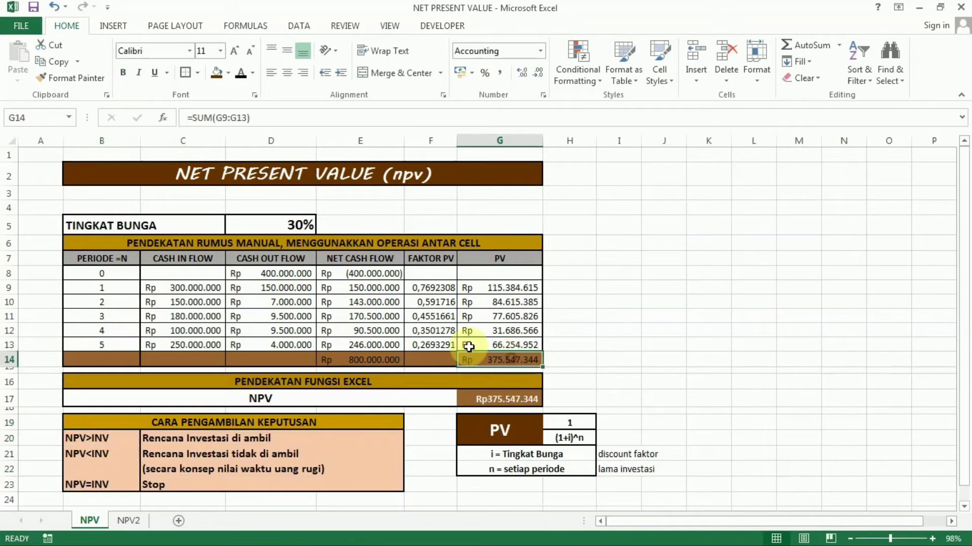
{"action": "left_click", "coordinate": [381, 273]}
{"action": "left_click", "coordinate": [151, 441]}
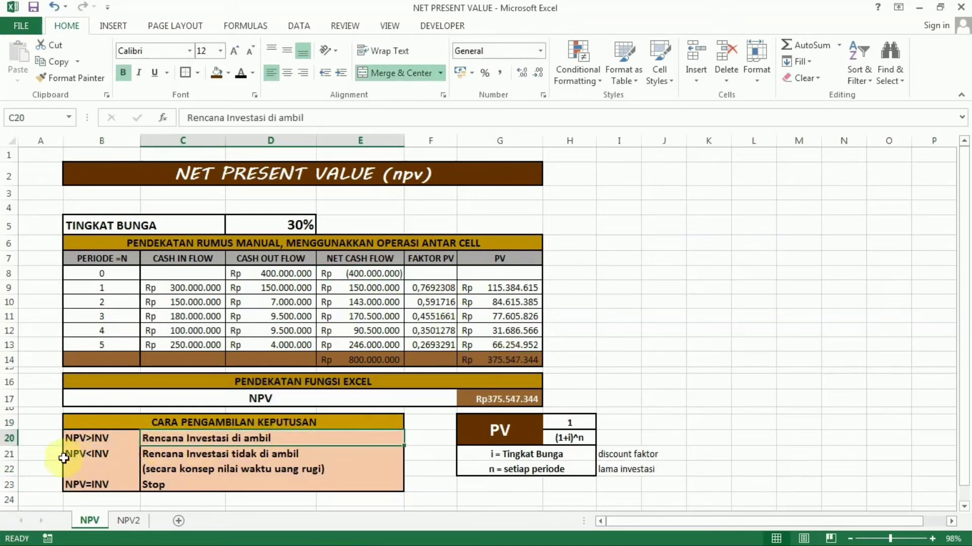
{"action": "left_click", "coordinate": [81, 456]}
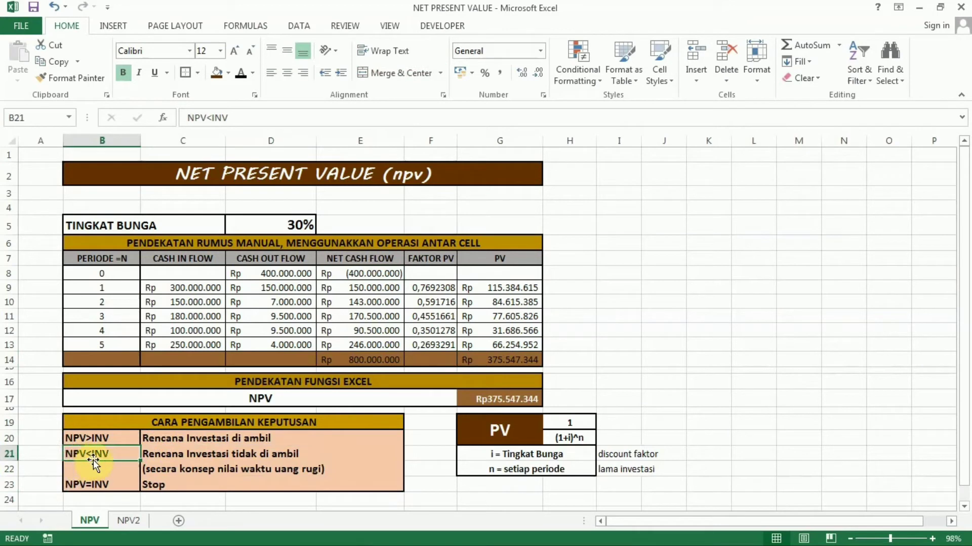
{"action": "left_click", "coordinate": [171, 455]}
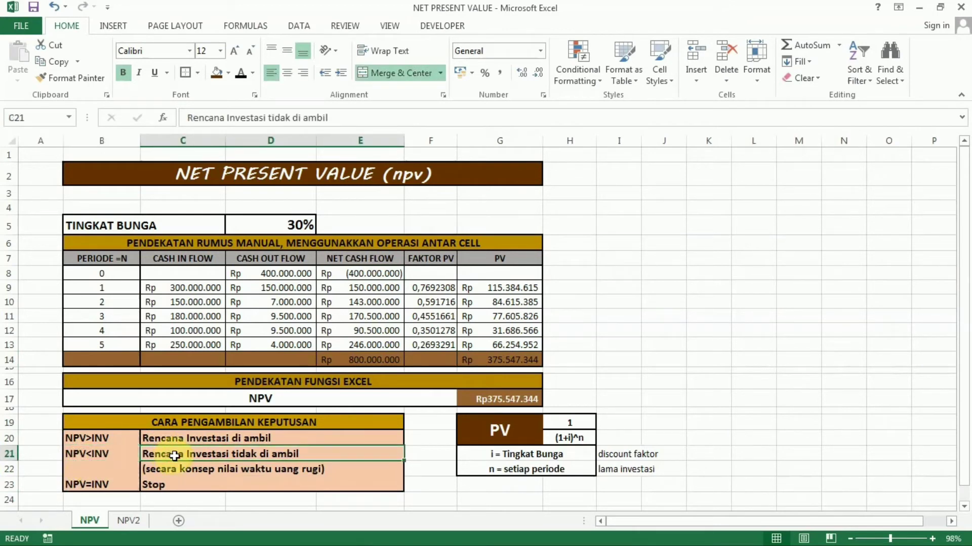
{"action": "left_click", "coordinate": [169, 470]}
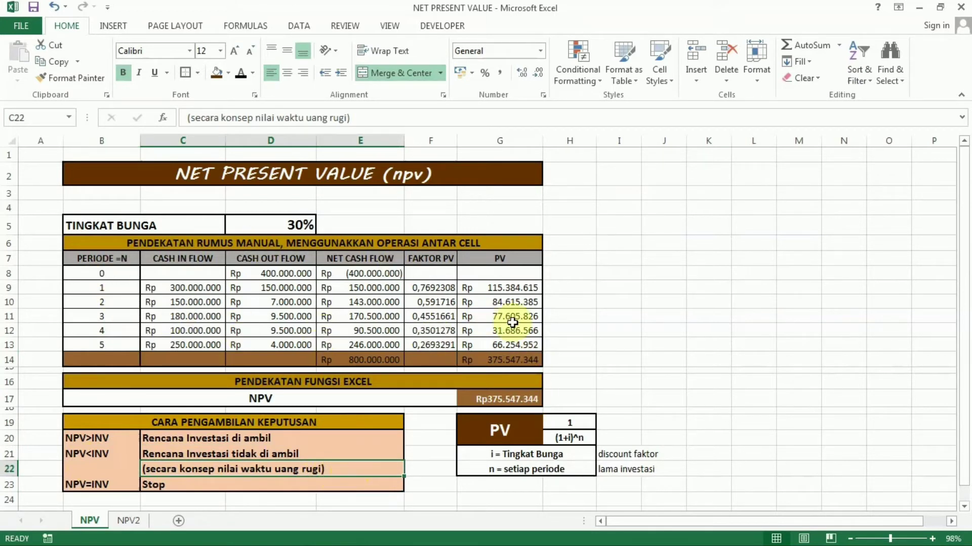
Compare the PV total in G14 with the initial investment in E8 against the NPV<INV and NPV=INV decision rules
{"action": "left_click", "coordinate": [488, 361]}
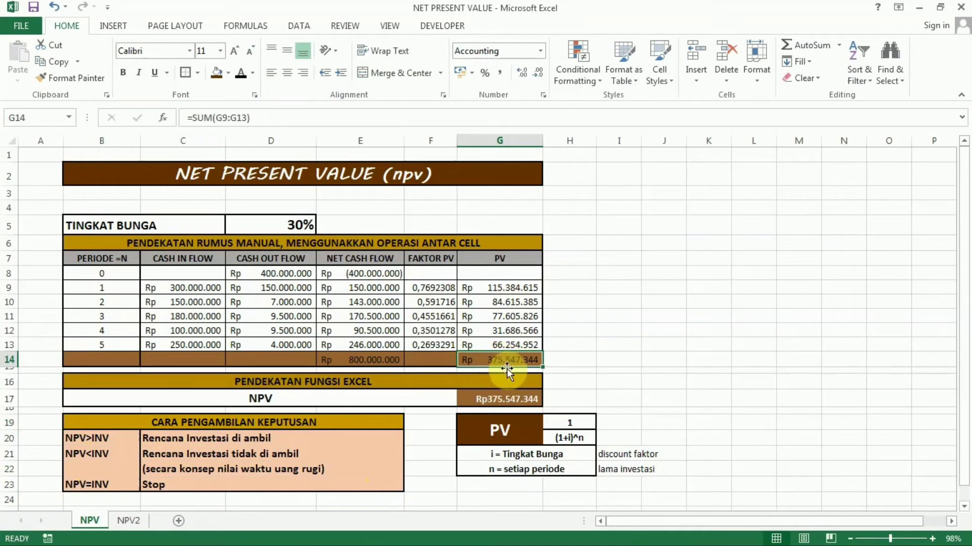
{"action": "left_click", "coordinate": [364, 274]}
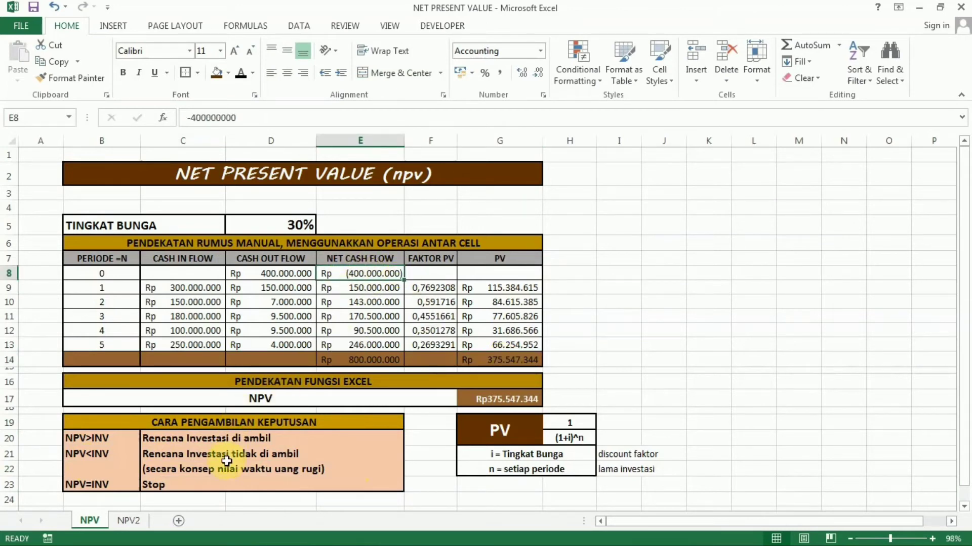
{"action": "left_click", "coordinate": [223, 455]}
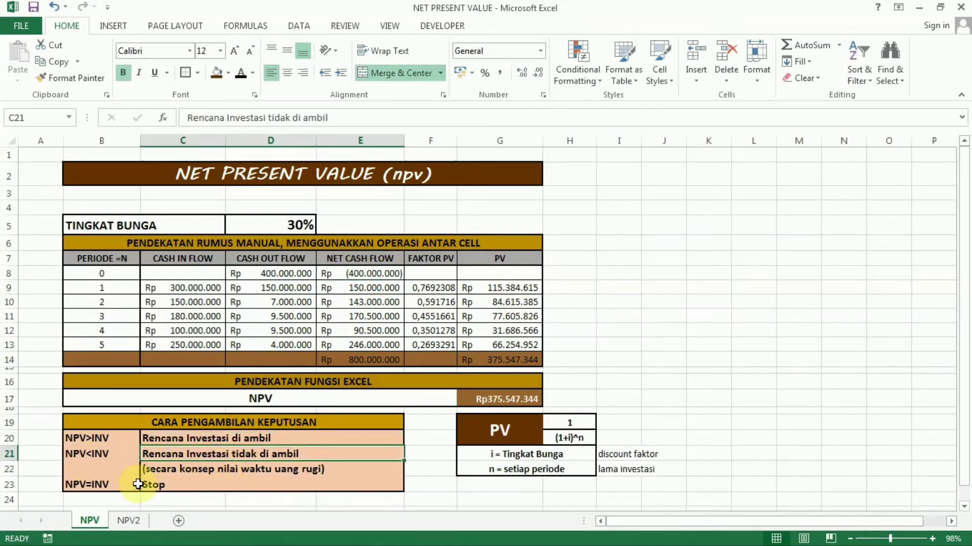
{"action": "left_click", "coordinate": [99, 488]}
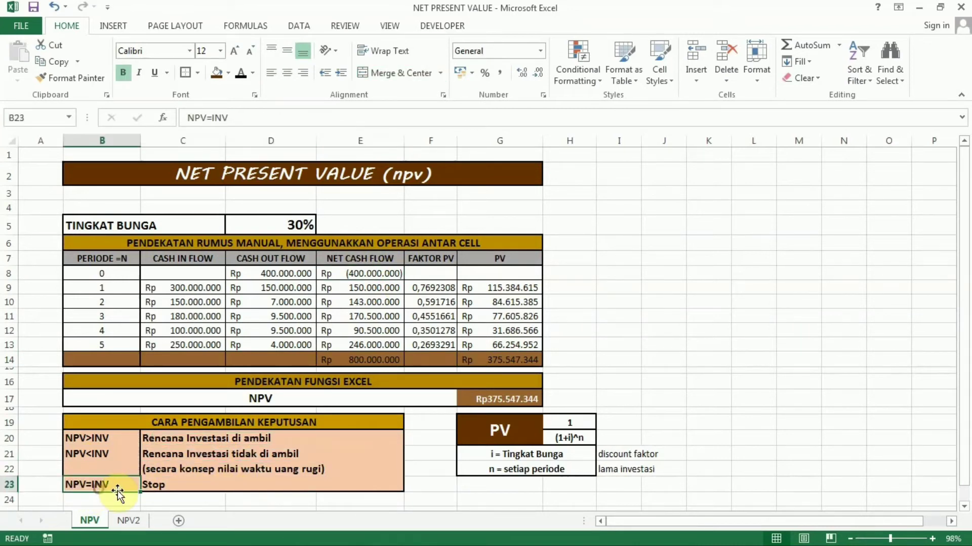
{"action": "left_click", "coordinate": [165, 486]}
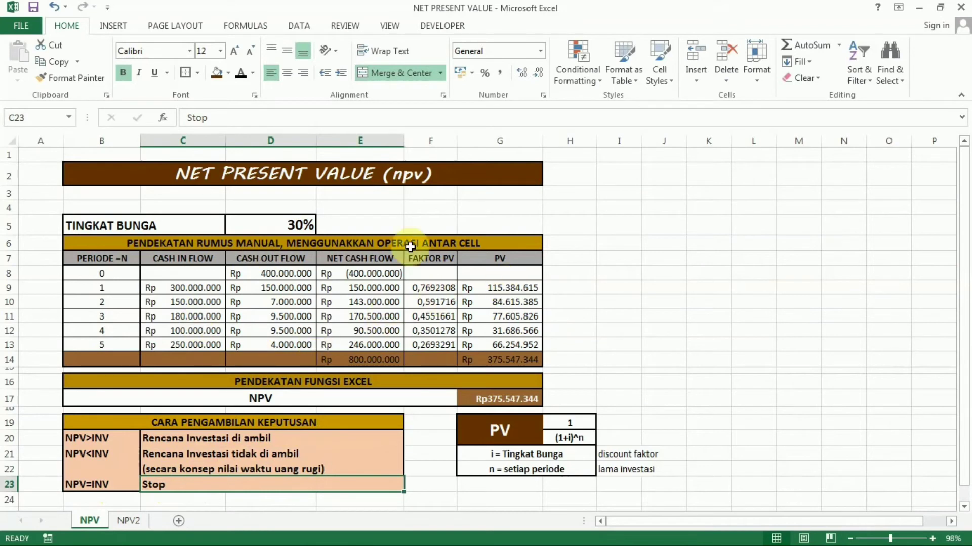
Apply the black font colour to H14 to reveal the hidden verdict NPV<INV beside the PV total
{"action": "left_click", "coordinate": [571, 355]}
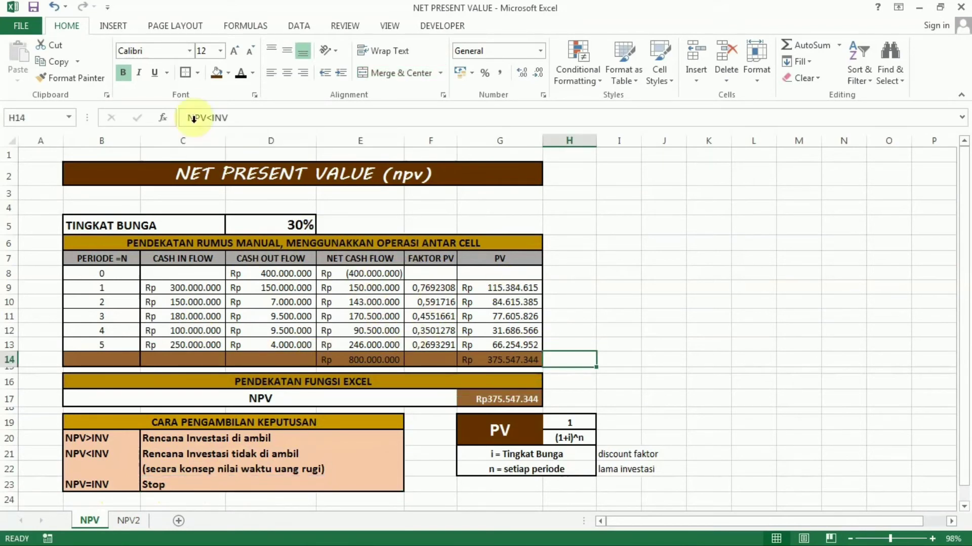
{"action": "left_click", "coordinate": [241, 74]}
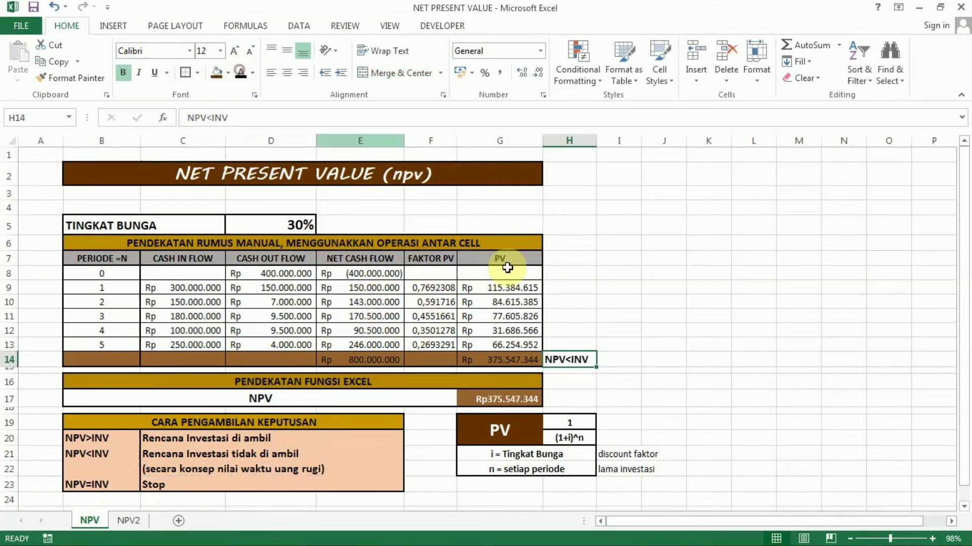
{"action": "left_click", "coordinate": [586, 380]}
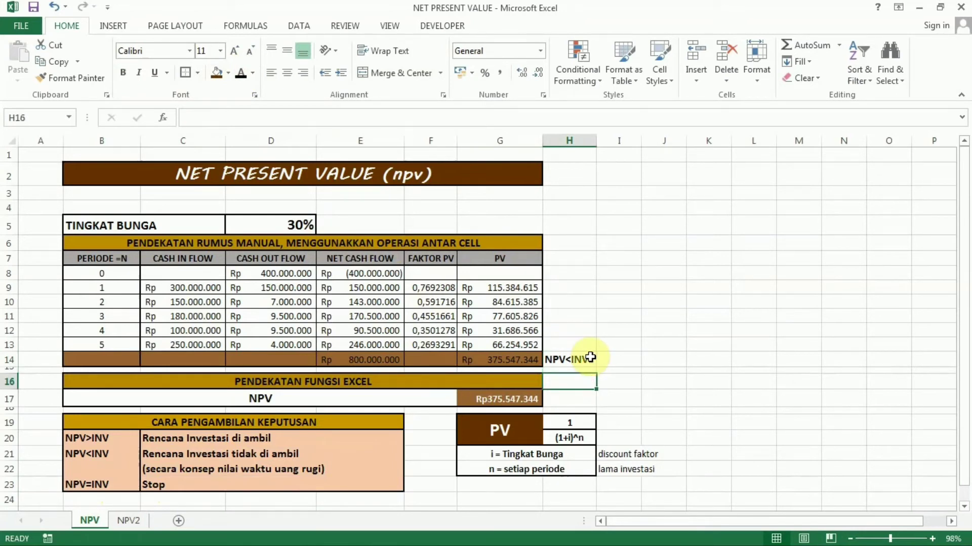
{"action": "left_click", "coordinate": [669, 386]}
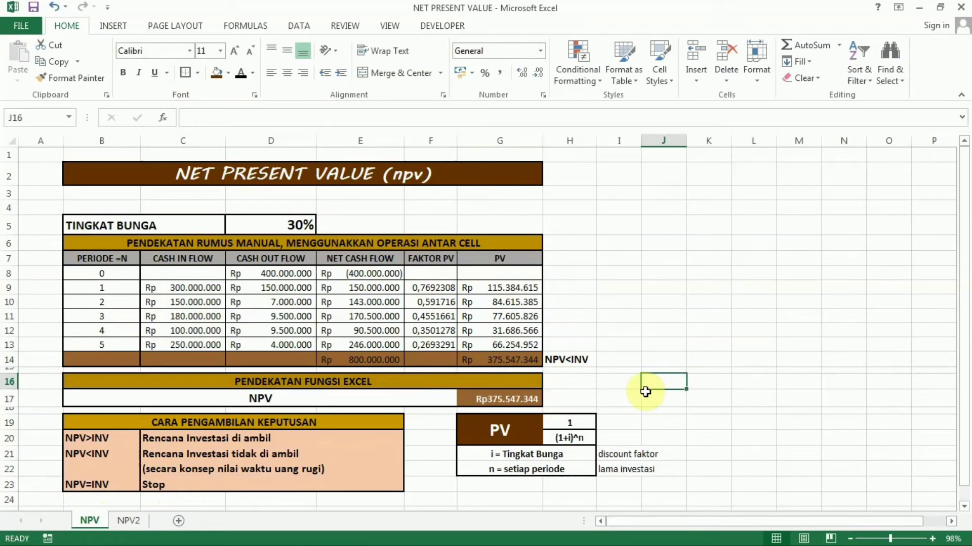
On the NPV2 sheet, examine the Project 1 table and compare its NPV in C13 with the initial investment in C7
{"action": "left_click", "coordinate": [128, 521]}
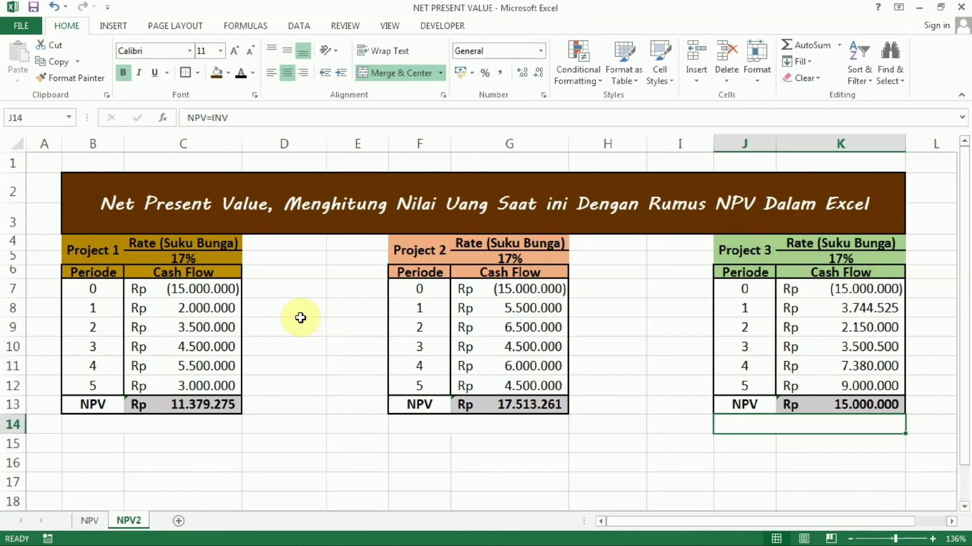
{"action": "left_click", "coordinate": [174, 286]}
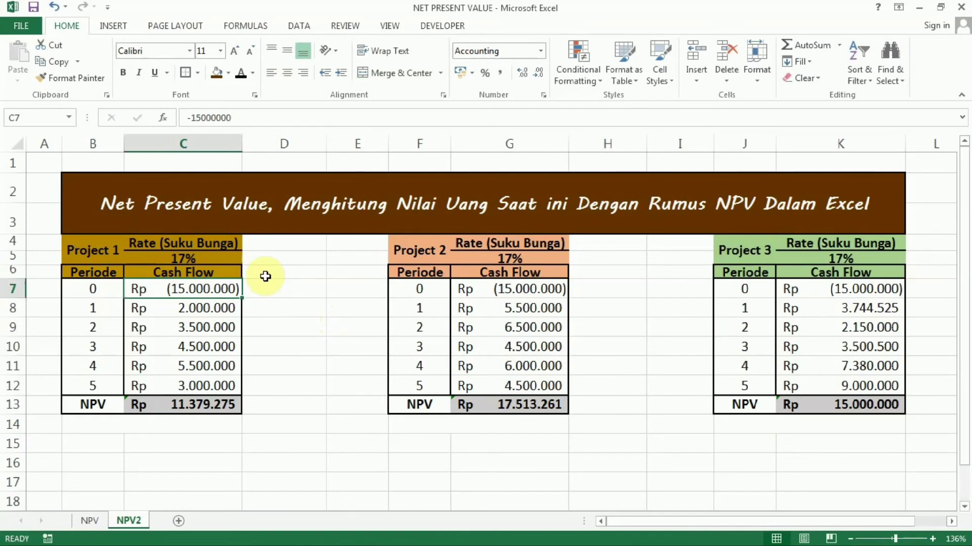
{"action": "left_click_drag", "start_coordinate": [101, 245], "coordinate": [154, 406]}
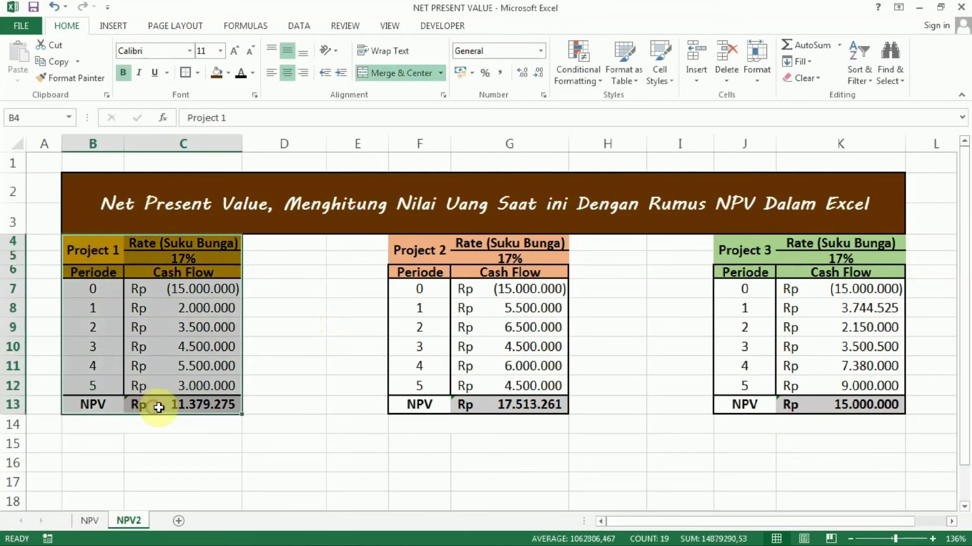
{"action": "left_click", "coordinate": [346, 361]}
{"action": "left_click", "coordinate": [212, 407]}
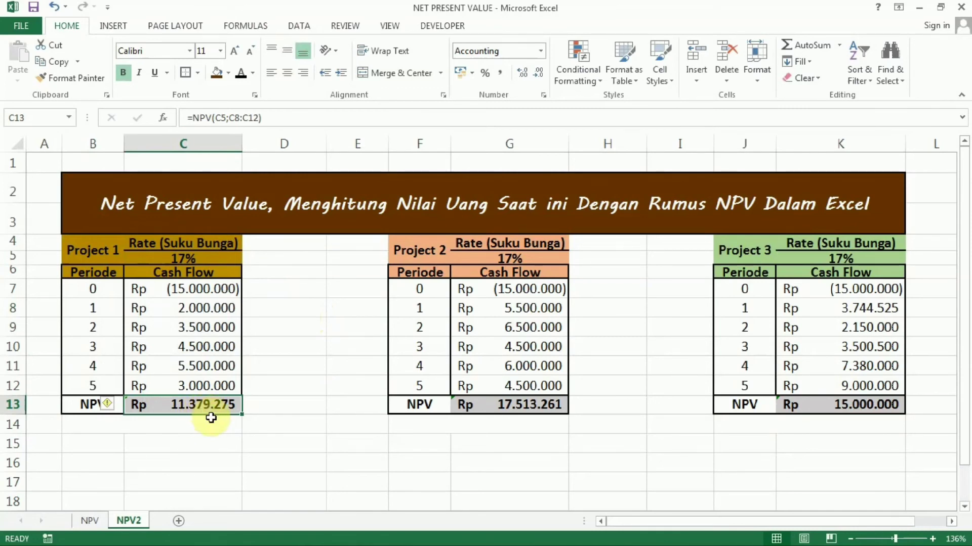
{"action": "left_click", "coordinate": [304, 418]}
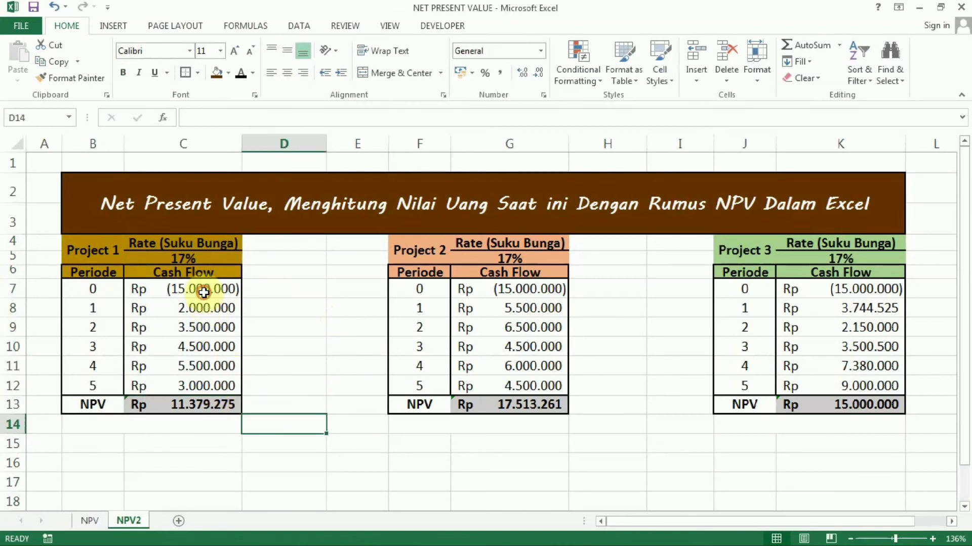
{"action": "left_click", "coordinate": [203, 292]}
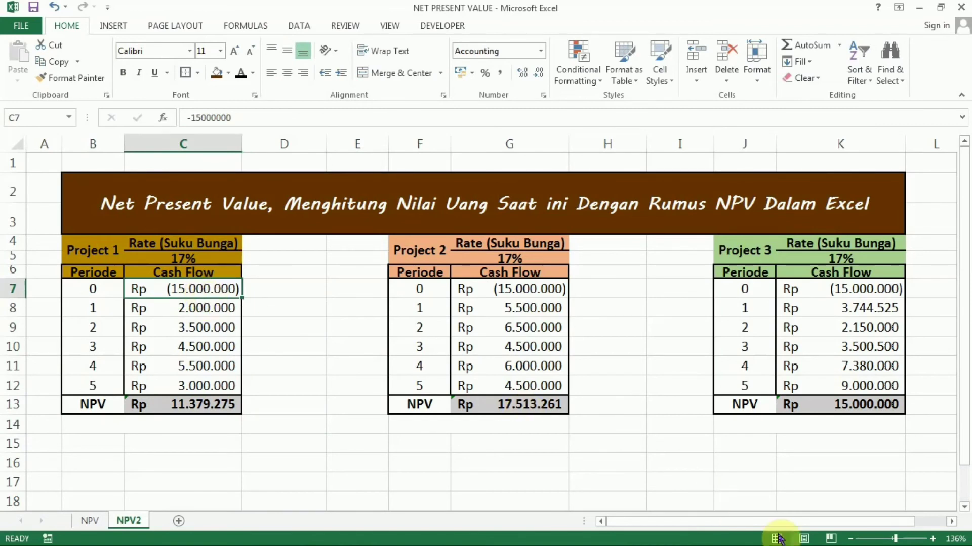
Reveal the hidden verdict NPV<INV beneath the Project 1 table by making its font black
{"action": "left_click", "coordinate": [130, 423]}
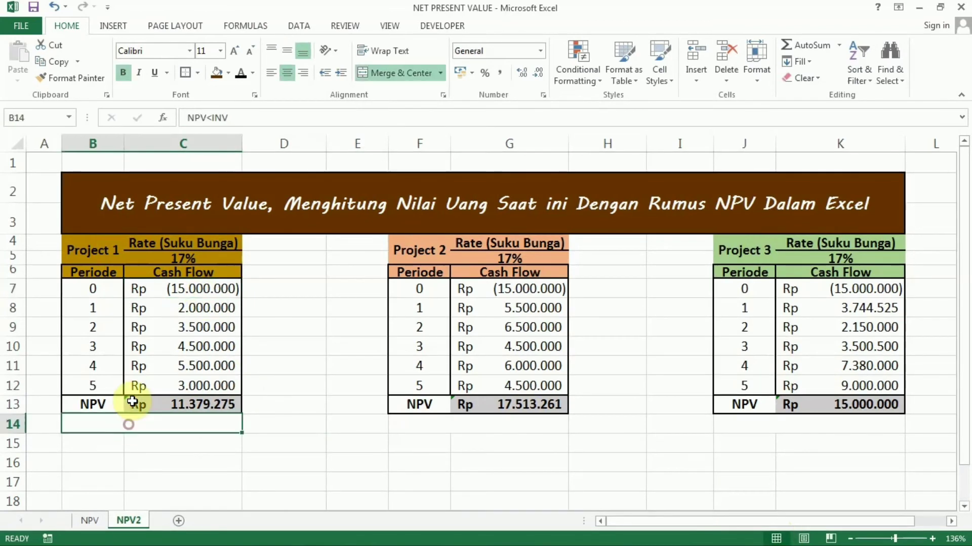
{"action": "left_click", "coordinate": [165, 467]}
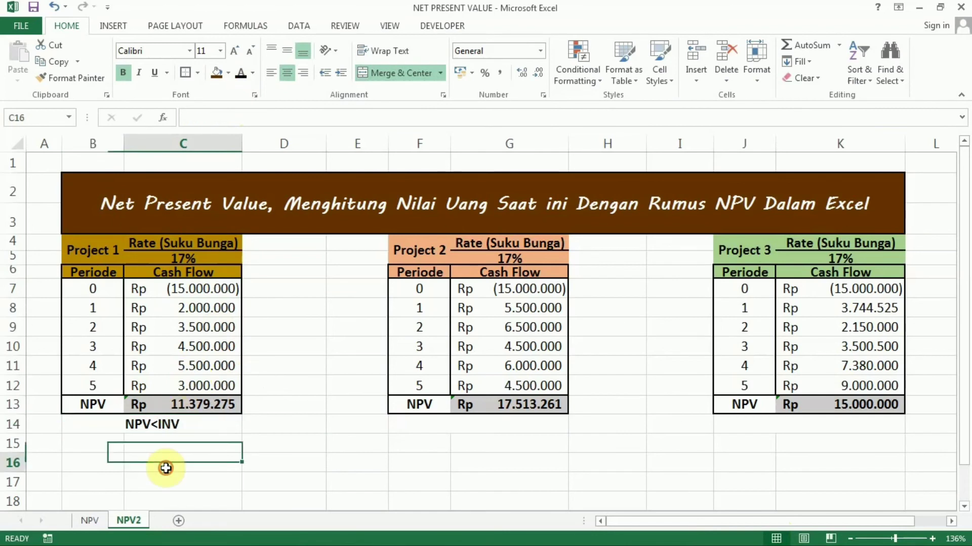
{"action": "left_click", "coordinate": [147, 425]}
Review the Project 2 cash flows and compare the NPV in G13 with the initial investment in G7
{"action": "left_click", "coordinate": [485, 424]}
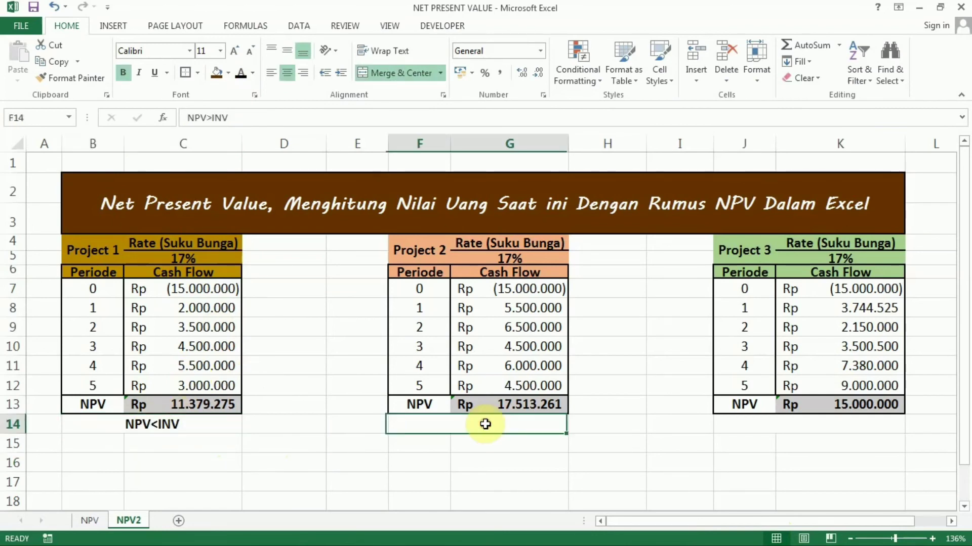
{"action": "left_click", "coordinate": [508, 352]}
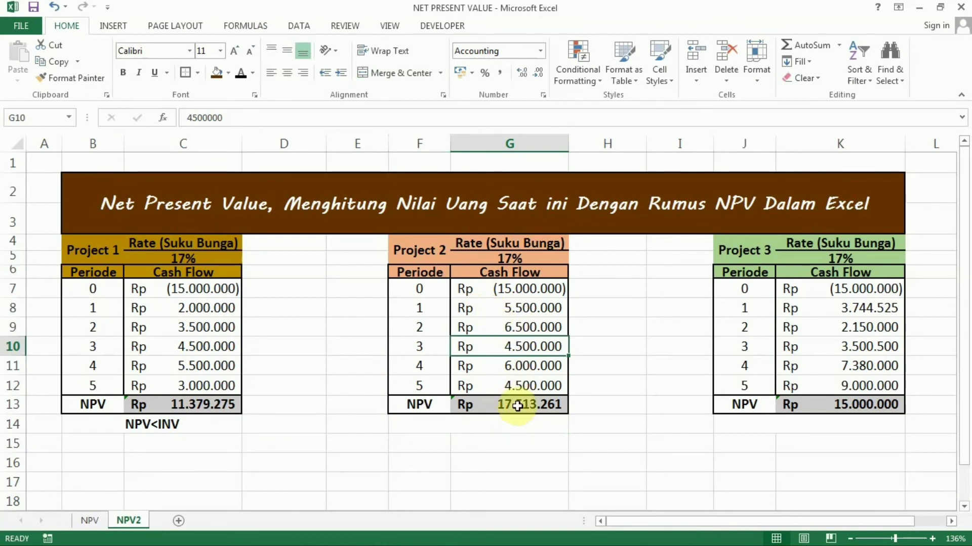
{"action": "left_click", "coordinate": [501, 405]}
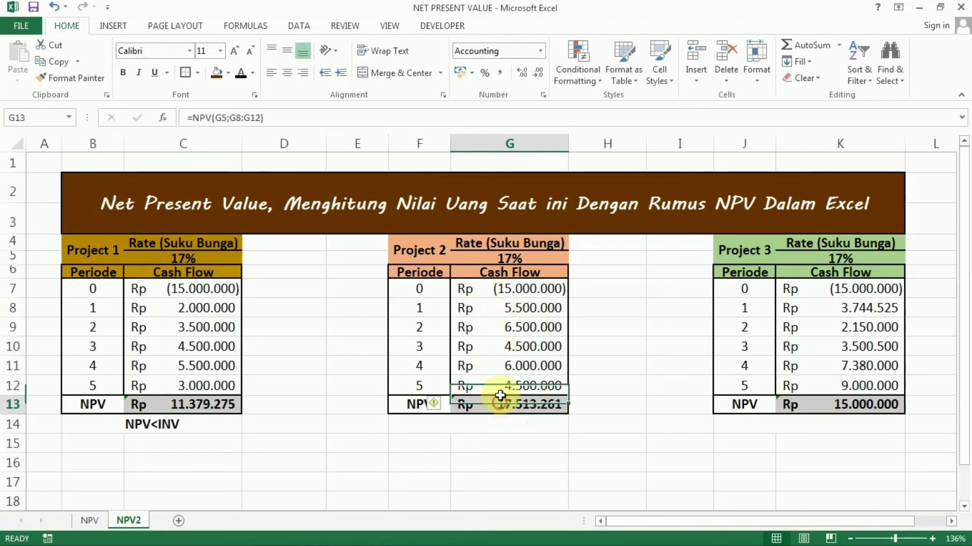
{"action": "left_click", "coordinate": [513, 290]}
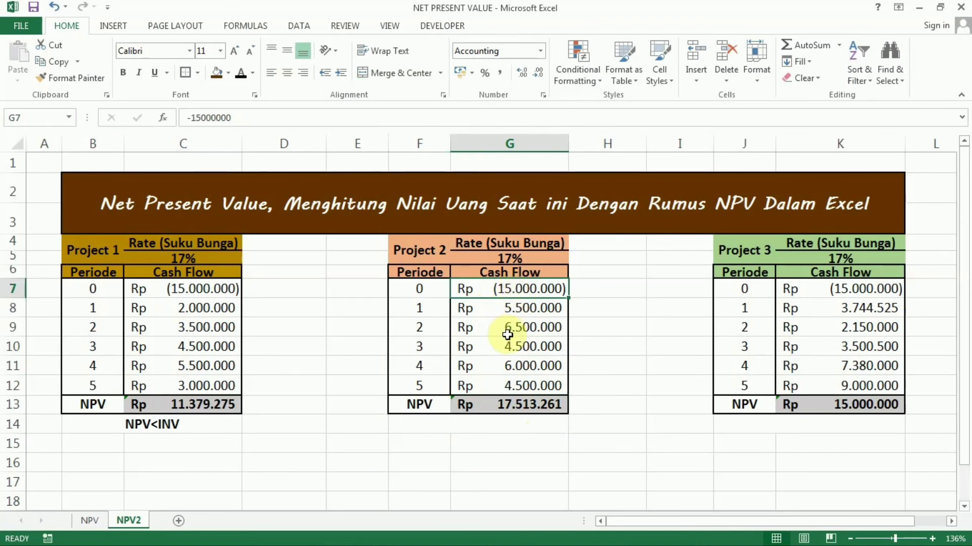
Reveal the hidden verdict NPV>INV beneath the Project 2 table by making its font black
{"action": "left_click", "coordinate": [482, 426]}
{"action": "left_click", "coordinate": [241, 73]}
{"action": "left_click", "coordinate": [508, 405]}
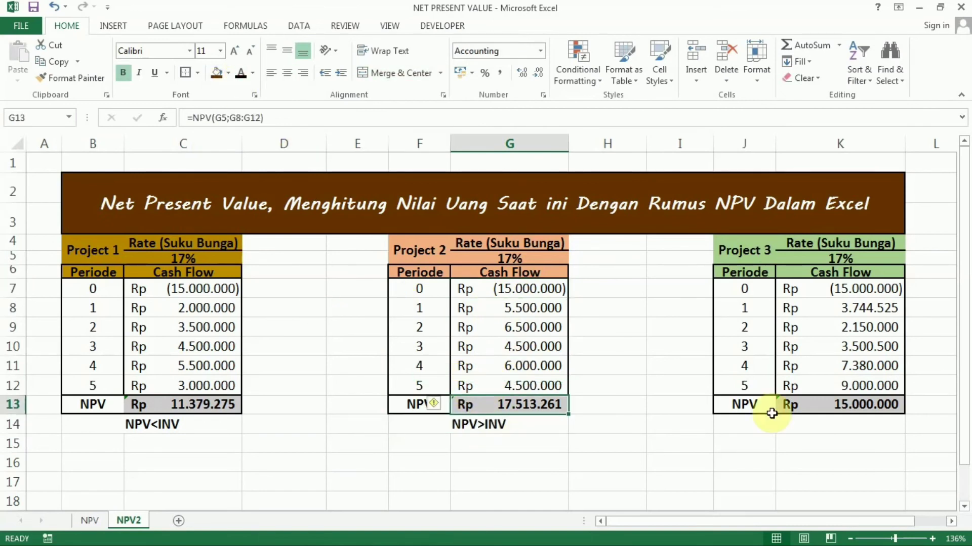
Examine the Project 3 table and compare its NPV in K13 with the initial investment in K7
{"action": "left_click_drag", "start_coordinate": [763, 242], "coordinate": [846, 406]}
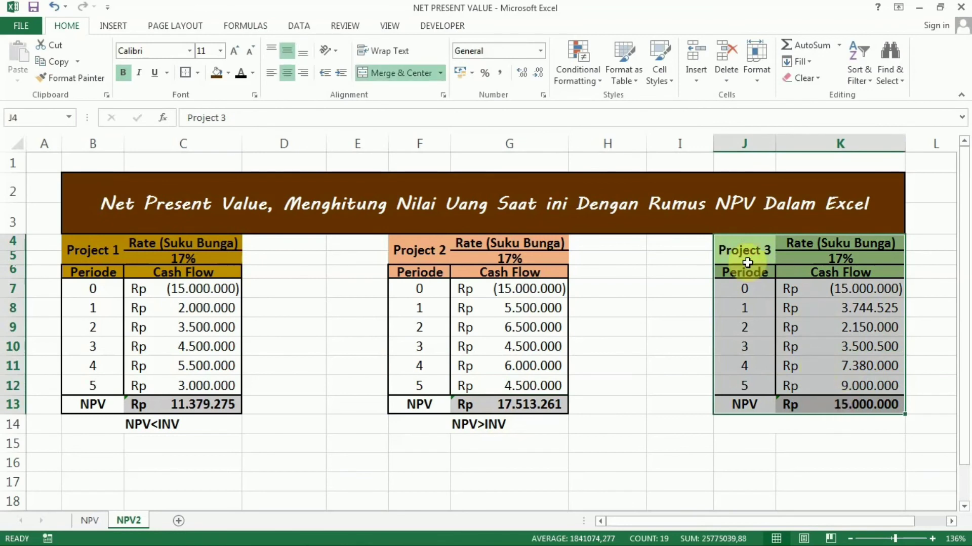
{"action": "left_click", "coordinate": [601, 335]}
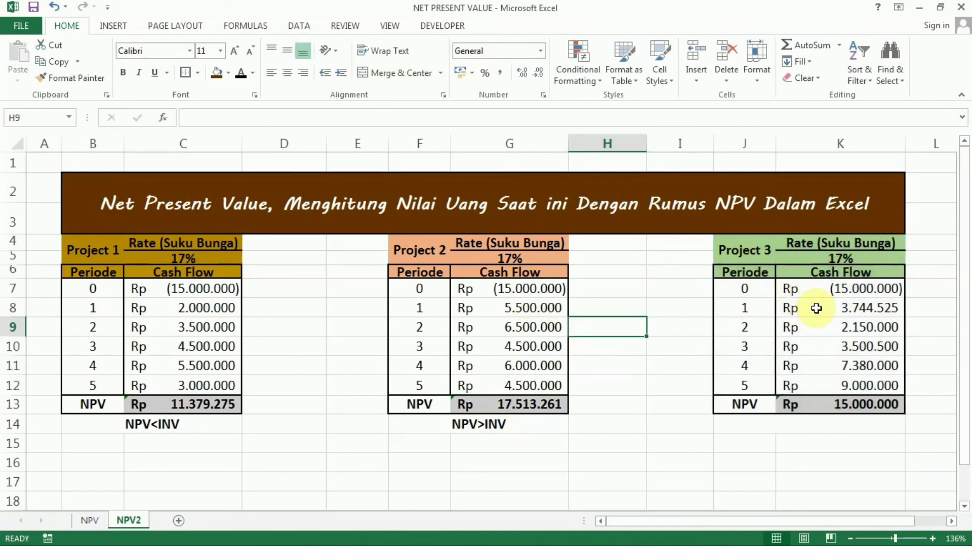
{"action": "left_click", "coordinate": [855, 406]}
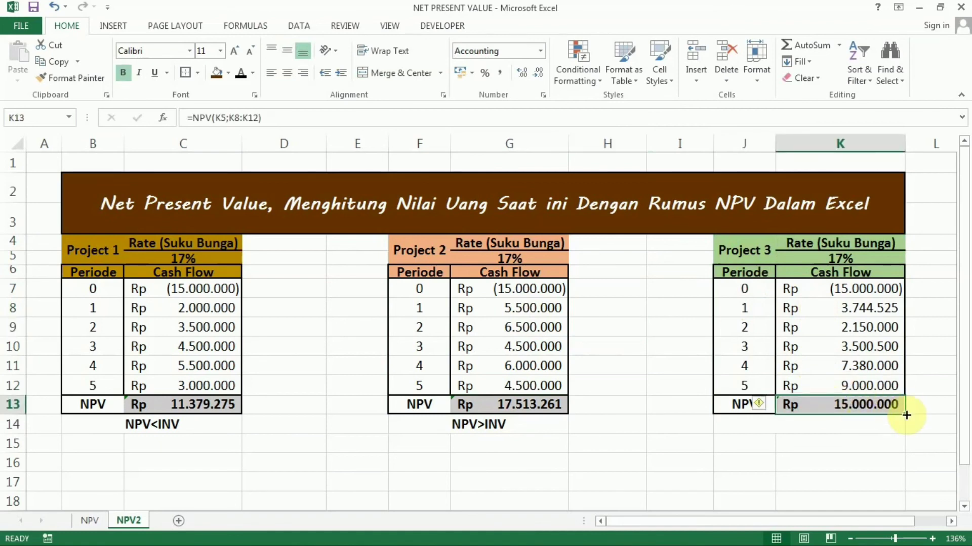
{"action": "left_click", "coordinate": [849, 289]}
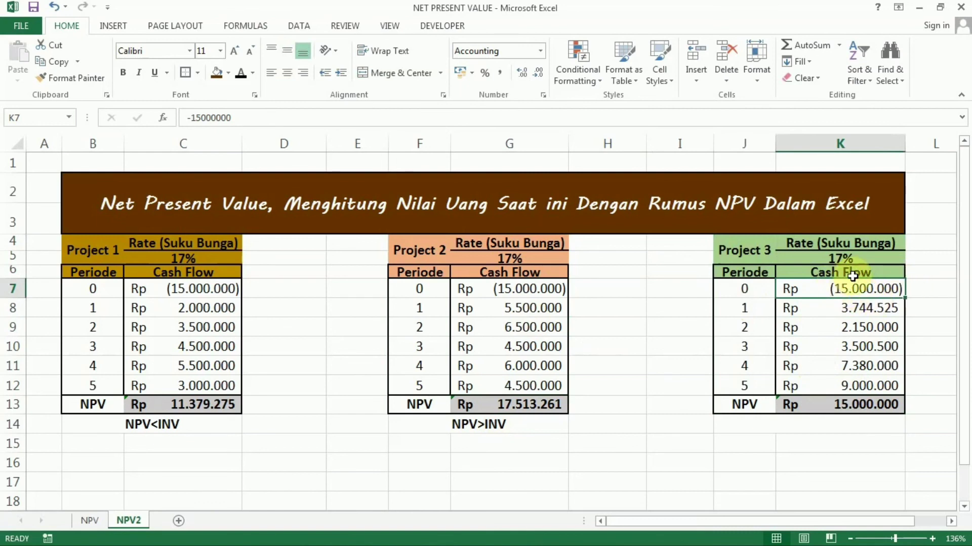
Reveal the hidden verdict NPV=INV beneath the Project 3 table by making its font black
{"action": "left_click", "coordinate": [822, 424]}
{"action": "left_click", "coordinate": [241, 72]}
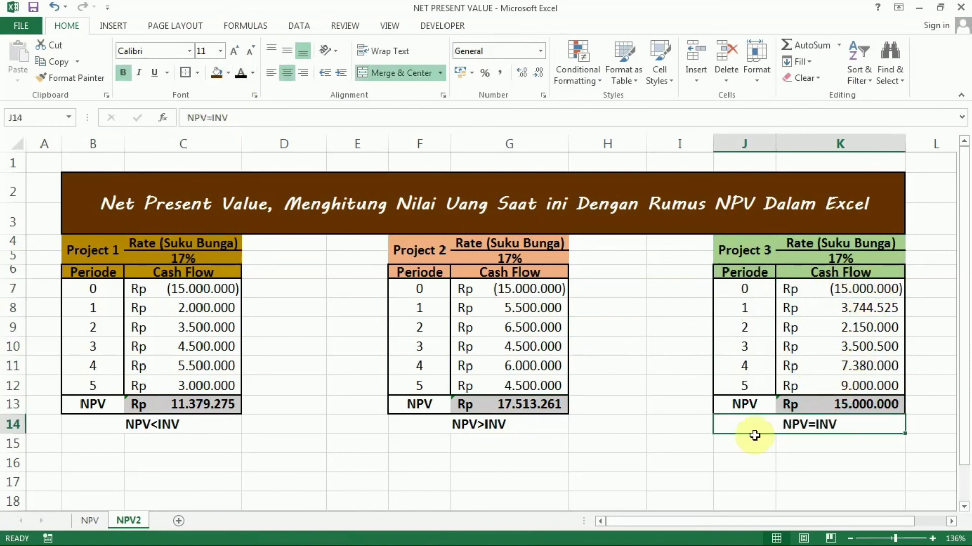
{"action": "left_click", "coordinate": [805, 444]}
{"action": "left_click", "coordinate": [830, 424]}
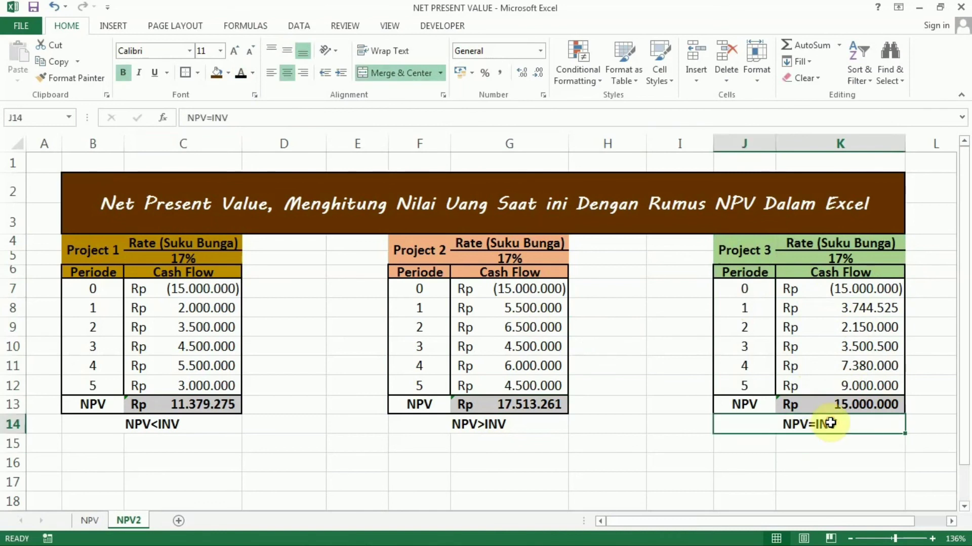